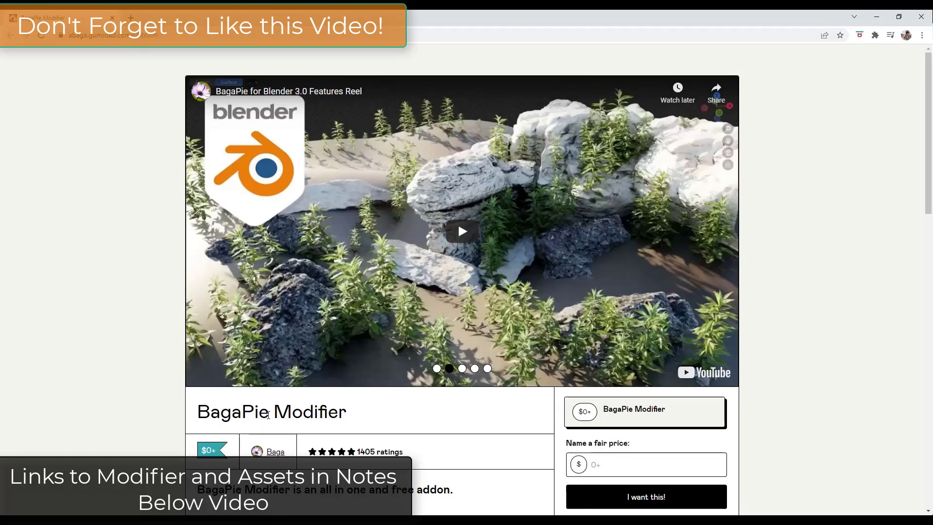
Review the BagaPie Modifier product page for its price, description and supported Blender versions.
scroll(319, 421, "down", 5)
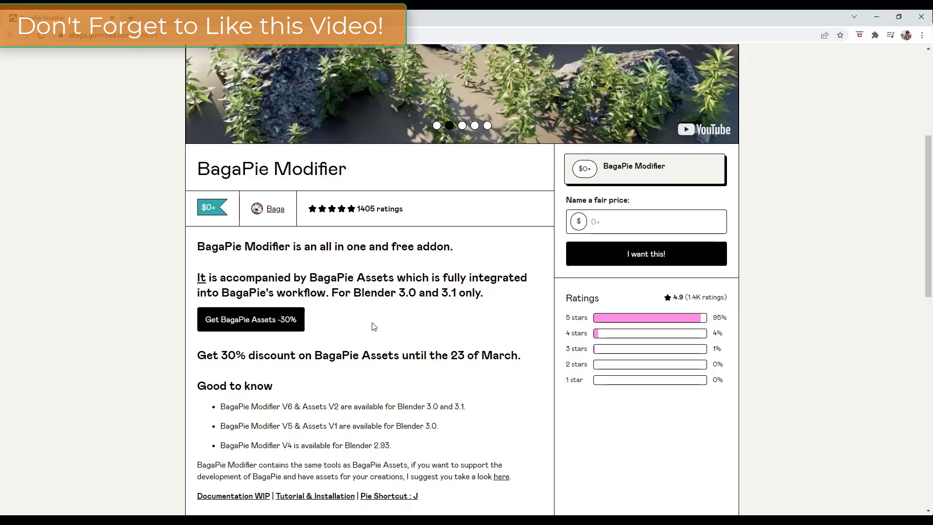
scroll(287, 286, "up", 5)
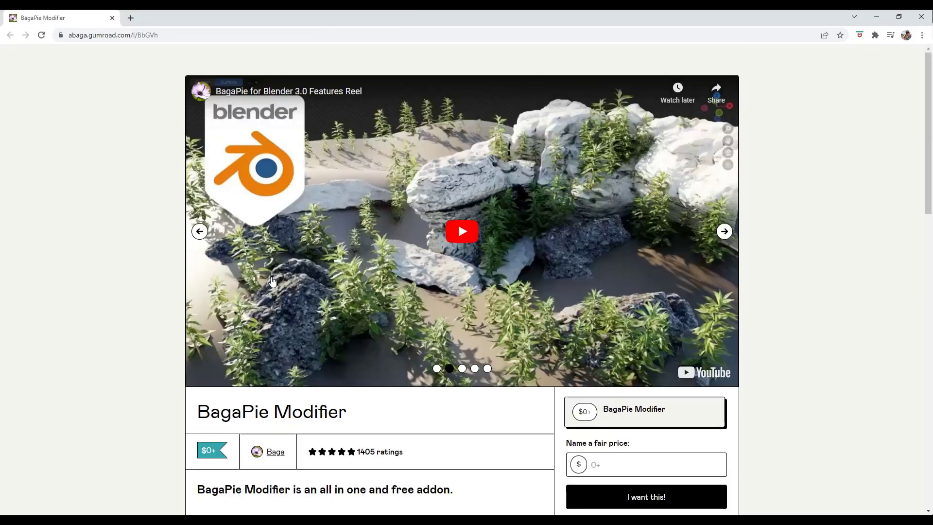
scroll(221, 278, "down", 3)
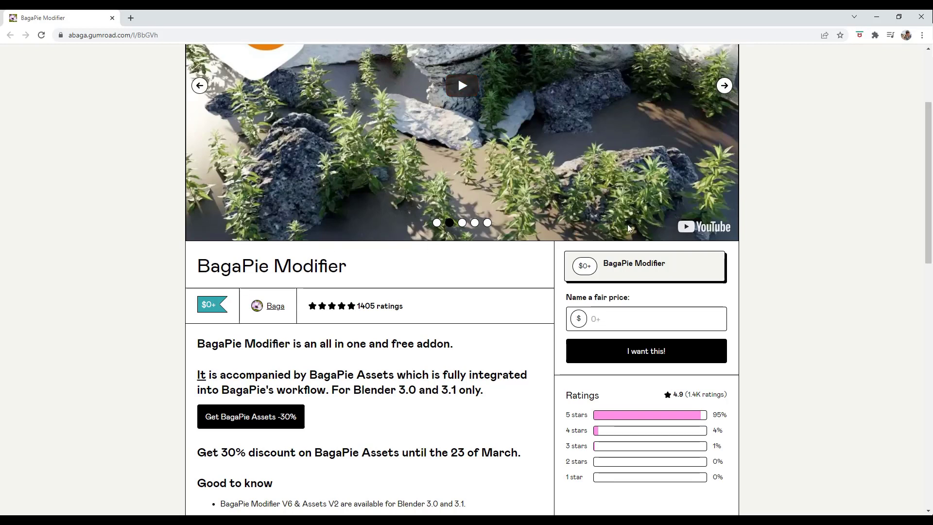
Open the BagaPie Assets page and examine its comparison with the free modifier, its feature list and its asset library.
left_click_drag(332, 29, 311, 19)
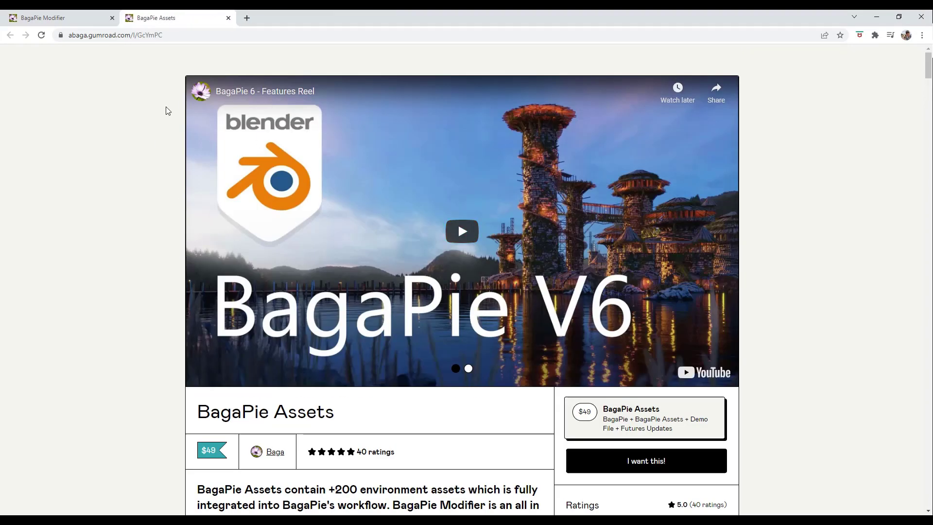
scroll(161, 311, "down", 5)
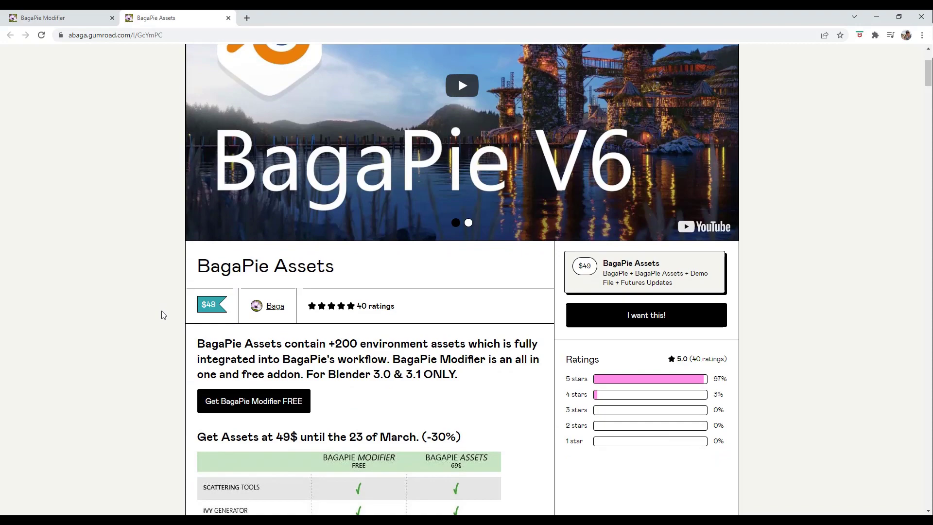
scroll(158, 317, "down", 2)
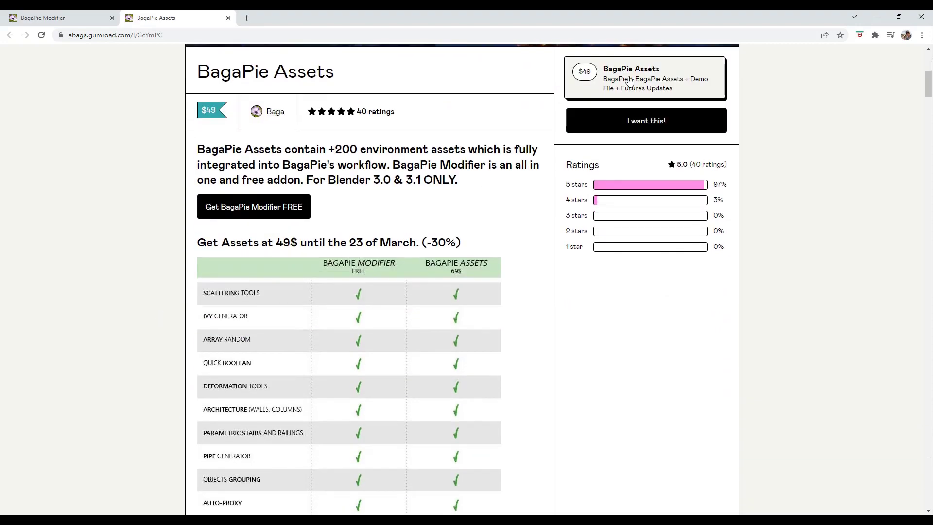
scroll(155, 288, "down", 15)
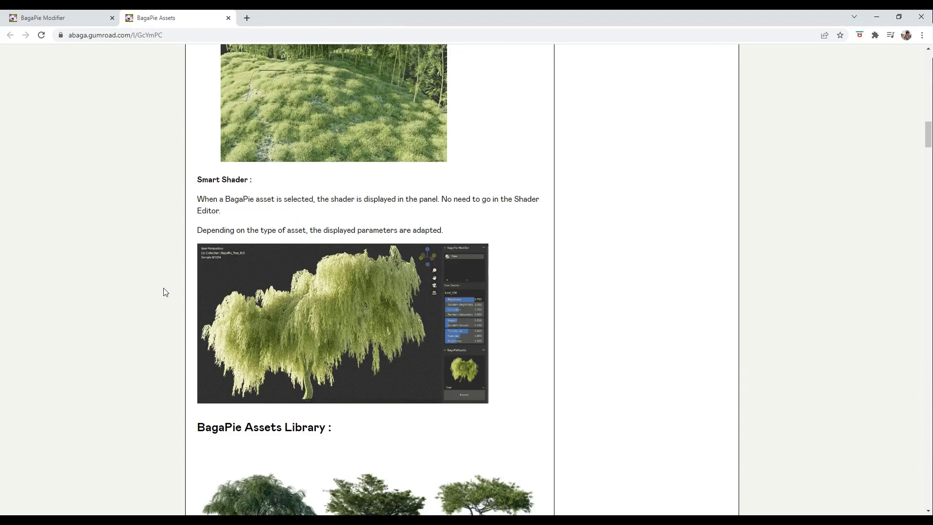
scroll(170, 291, "down", 6)
scroll(235, 302, "down", 12)
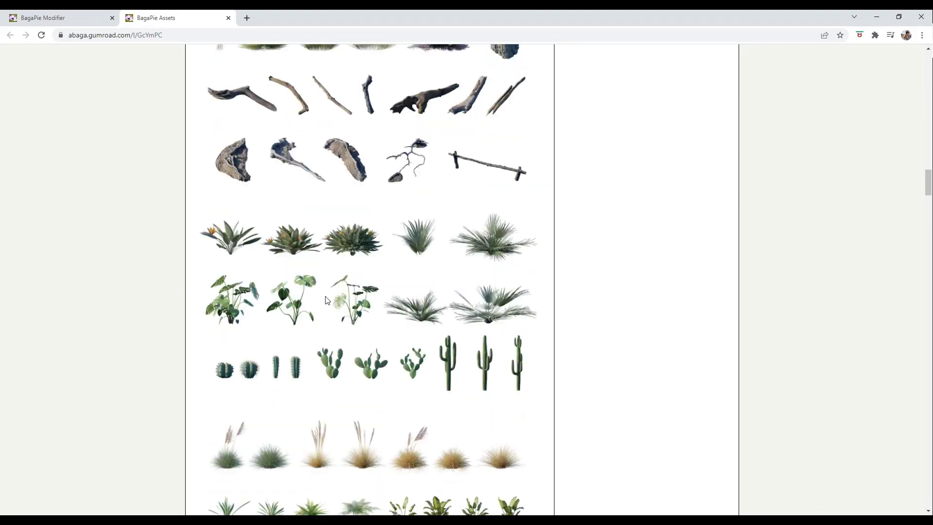
scroll(335, 311, "down", 6)
scroll(359, 306, "up", 20)
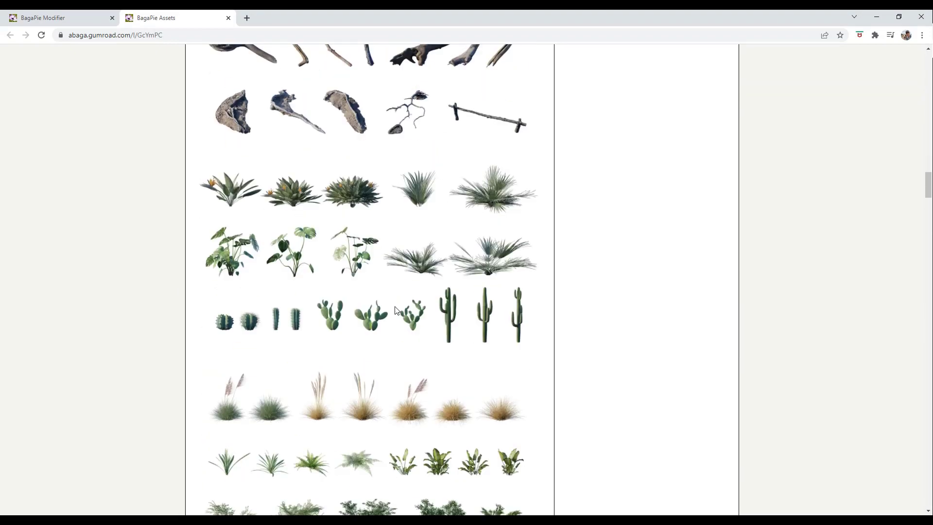
scroll(343, 287, "up", 7)
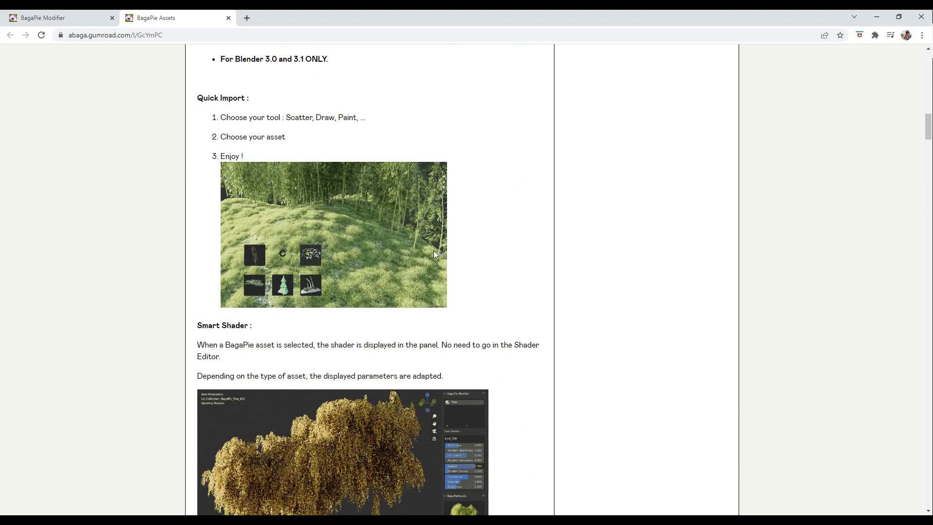
scroll(311, 311, "up", 13)
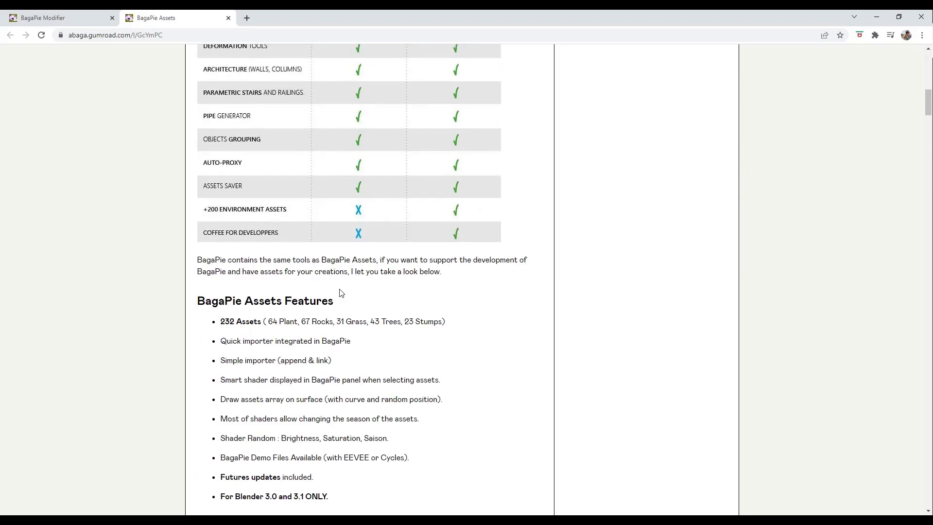
scroll(364, 304, "up", 5)
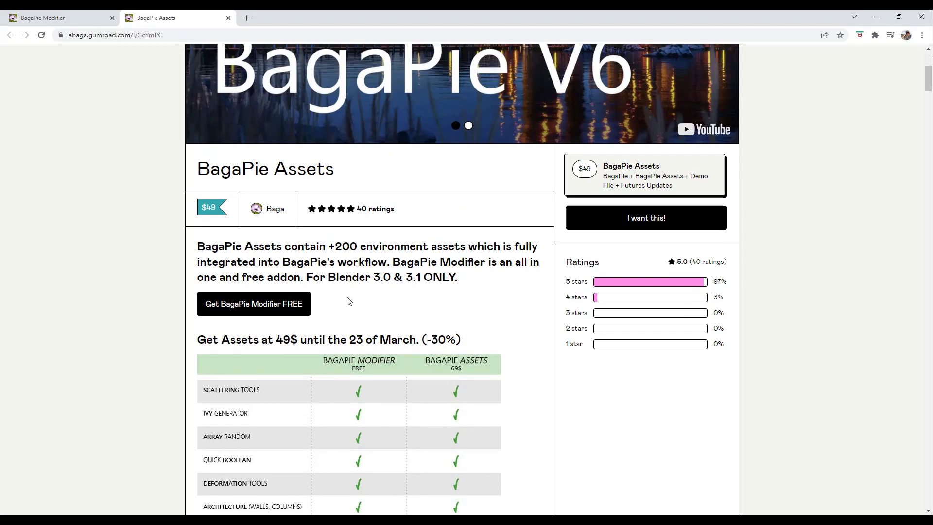
Switch to Blender and choose the BagaPie_Grass_006 asset for scattering over the large plane.
left_click(876, 18)
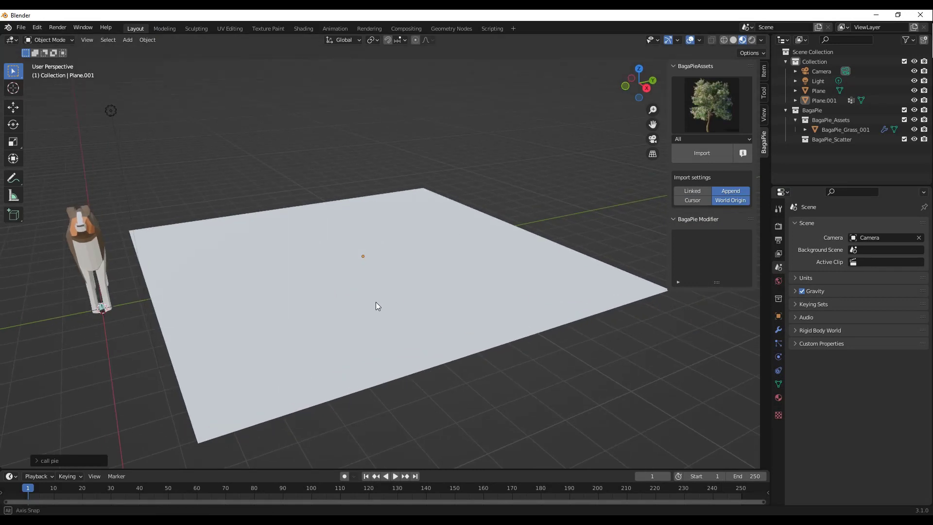
middle_click_drag(375, 302, 339, 285)
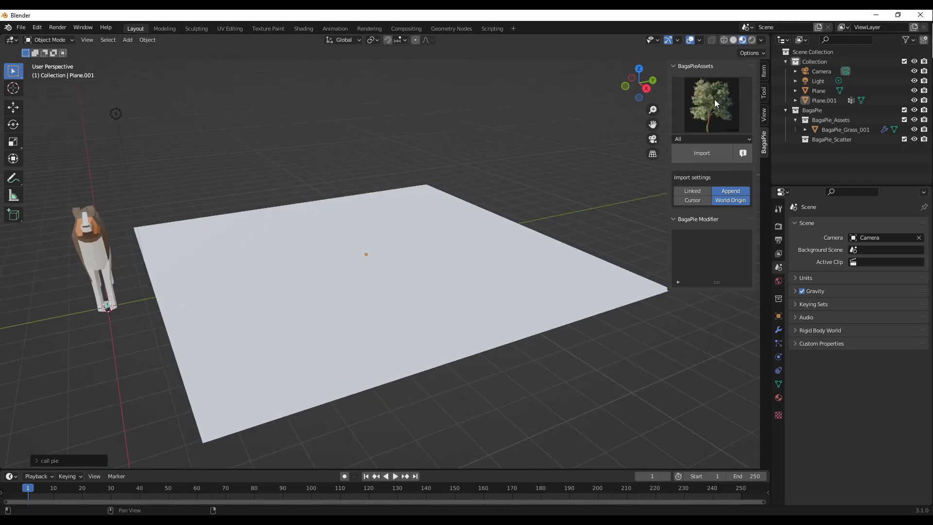
left_click(358, 276)
key("j")
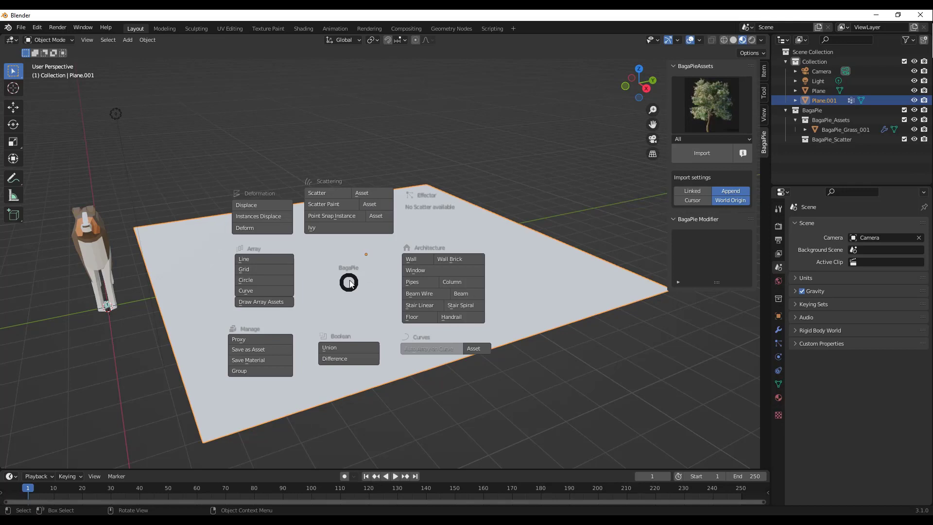
left_click(365, 193)
left_click(291, 293)
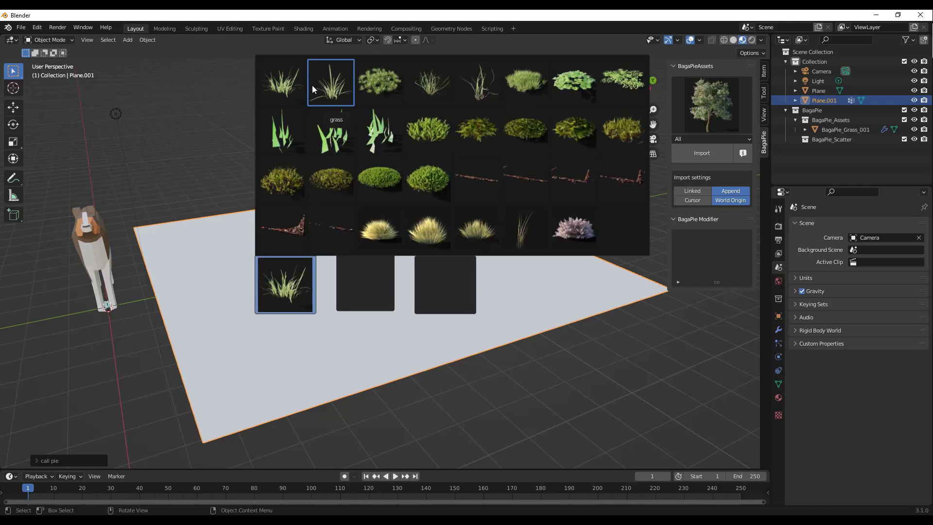
left_click(531, 83)
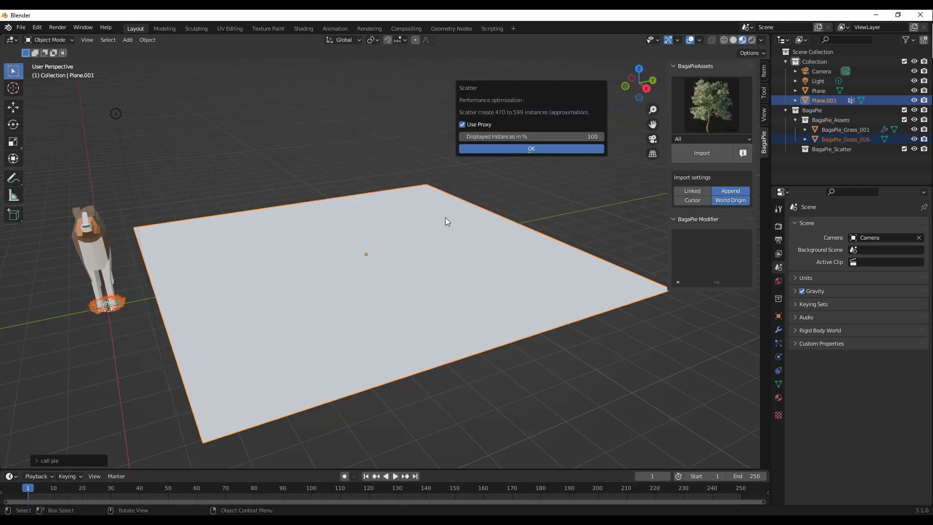
Create the grass scatter without proxies, with a maximum density of 11.9 and a viewport display of 100%.
left_click(482, 124)
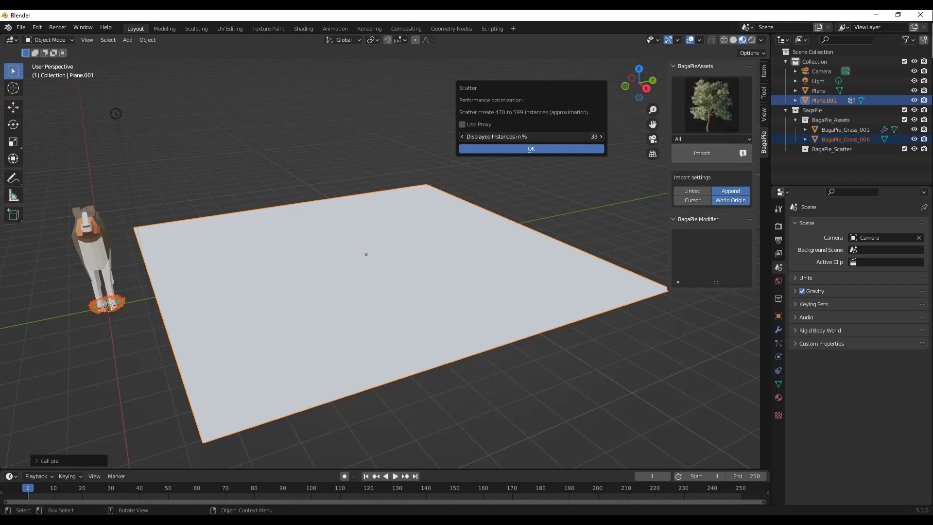
left_click(536, 149)
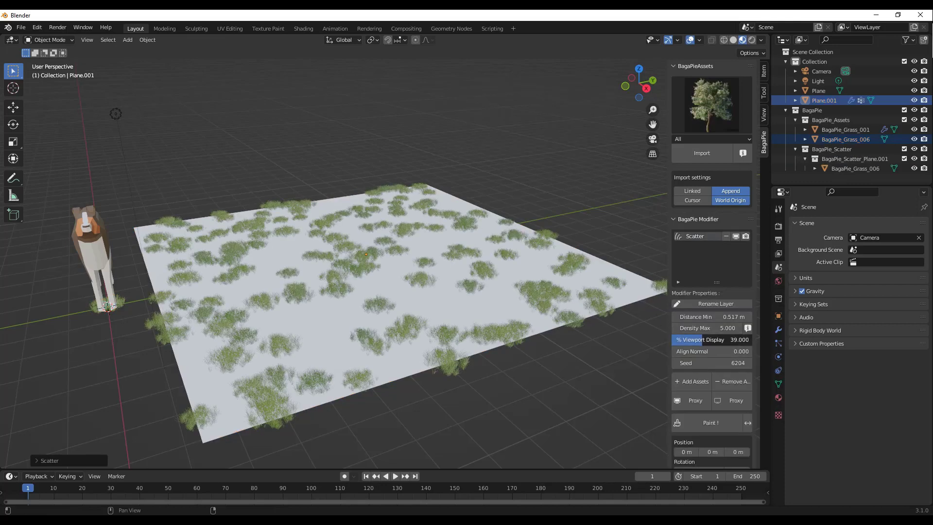
left_click_drag(703, 339, 740, 328)
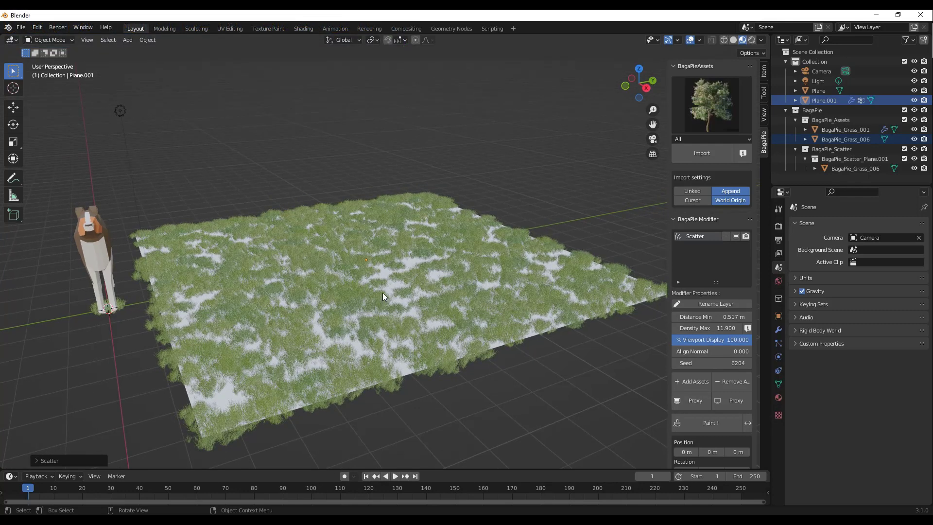
Show the scattered grass as proxies, inspect it, and restore the full grass display.
left_click(689, 402)
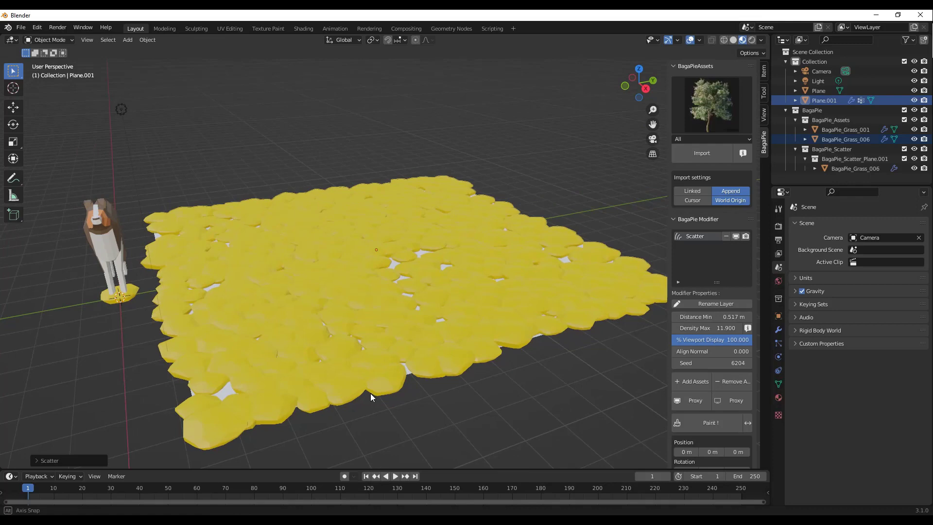
scroll(370, 392, "up", 6)
scroll(373, 353, "down", 6)
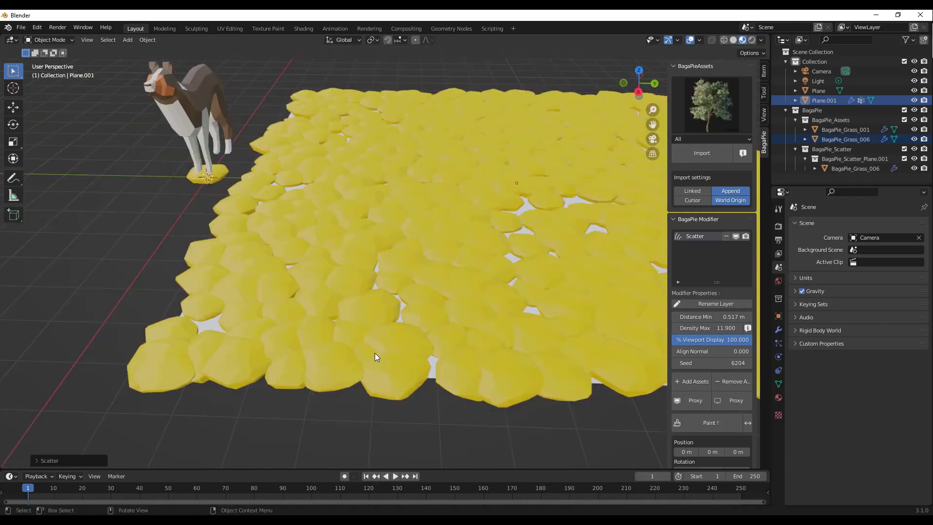
middle_click_drag(374, 353, 432, 298)
scroll(433, 298, "down", 3)
scroll(433, 298, "up", 4)
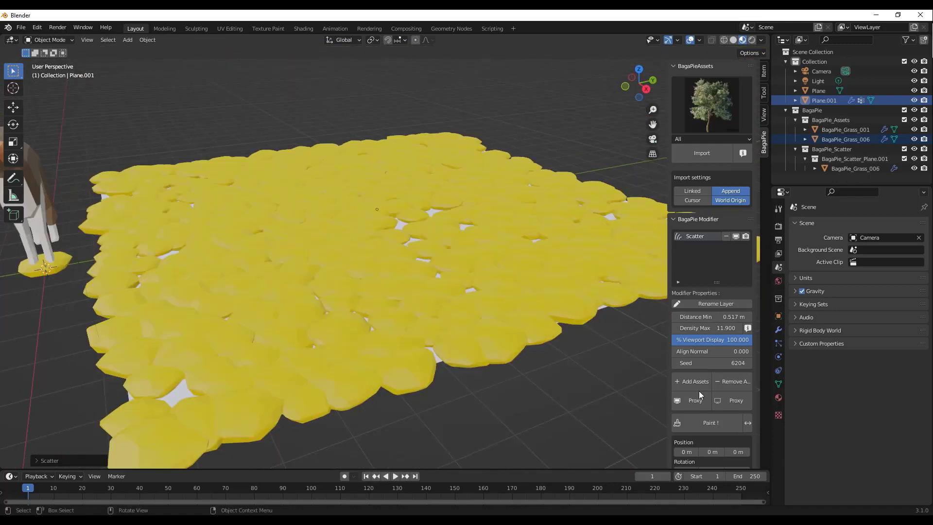
left_click(735, 401)
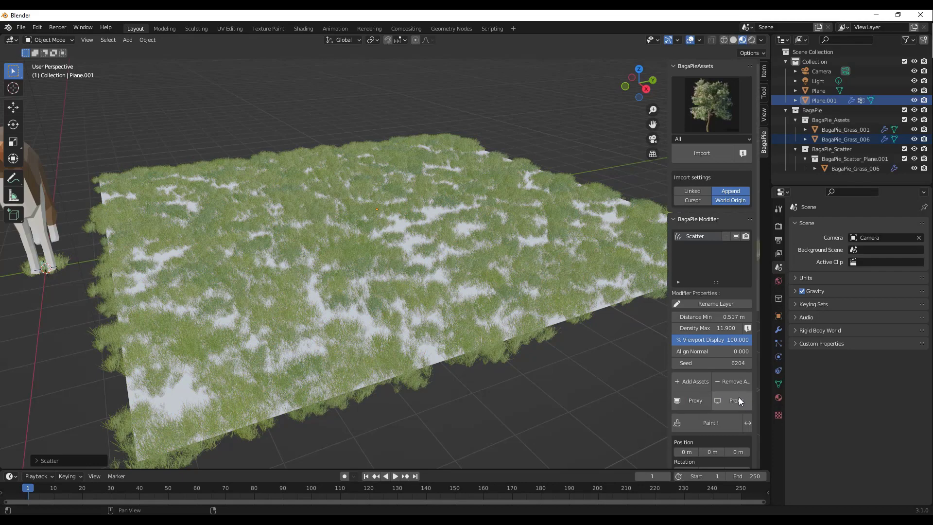
left_click(694, 399)
left_click(734, 399)
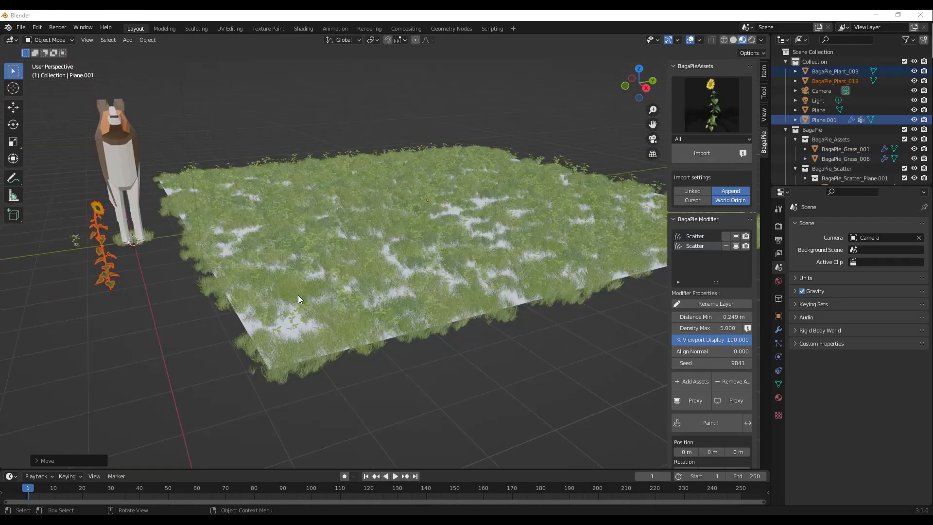
Add the sunflower plant standing beside the plane to the plane's second scatter layer.
middle_click_drag(298, 292, 294, 290)
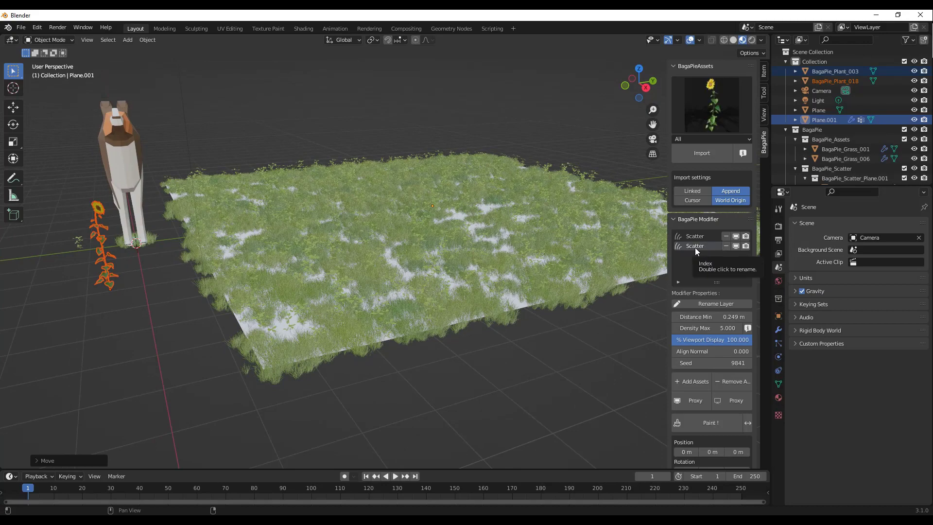
scroll(305, 272, "up", 5)
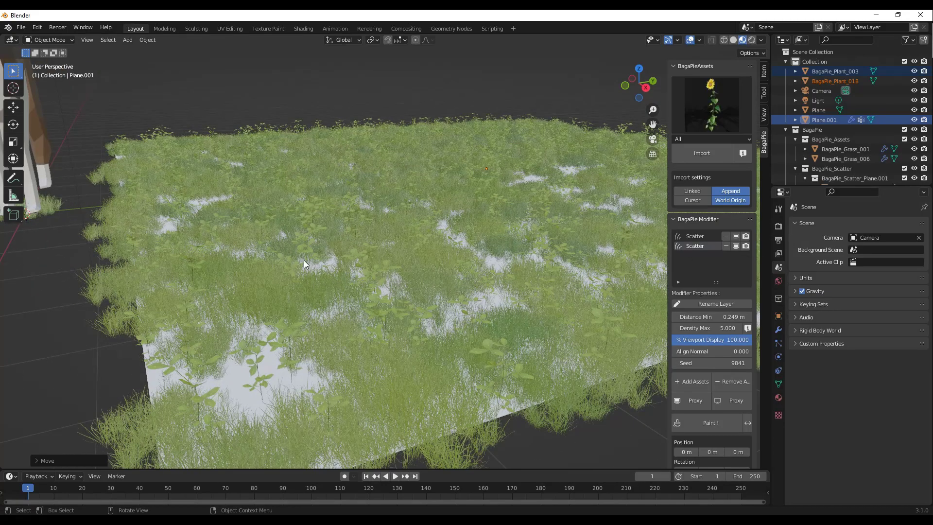
left_click(303, 253)
scroll(307, 247, "down", 3)
scroll(307, 246, "down", 2)
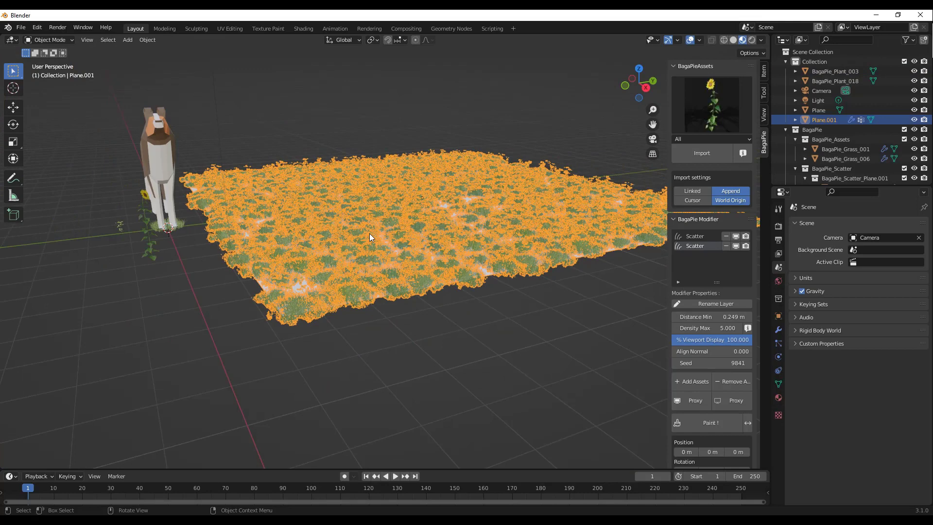
left_click(103, 251)
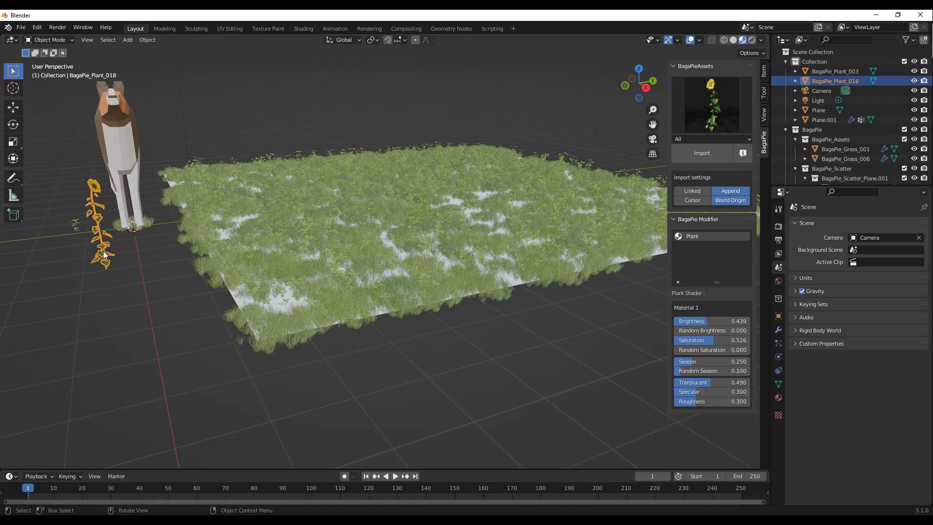
left_click(335, 245, "shift")
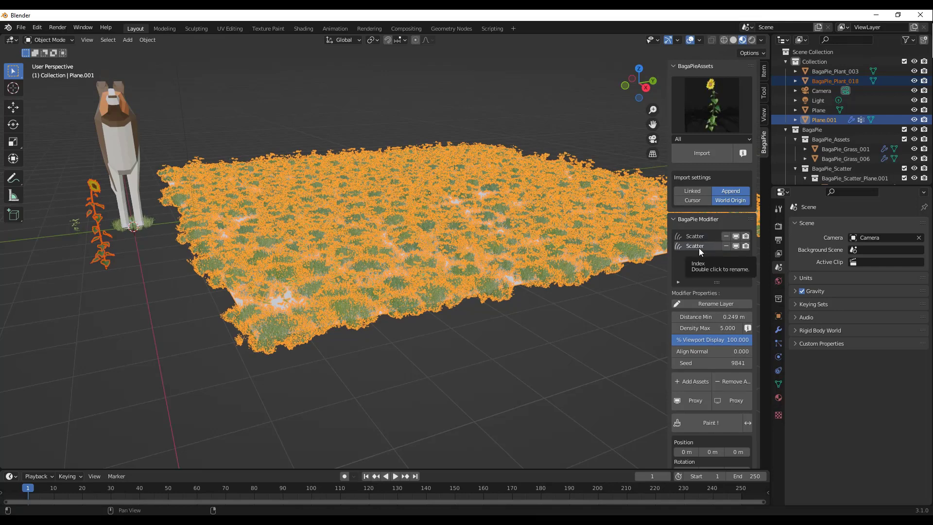
left_click(690, 381)
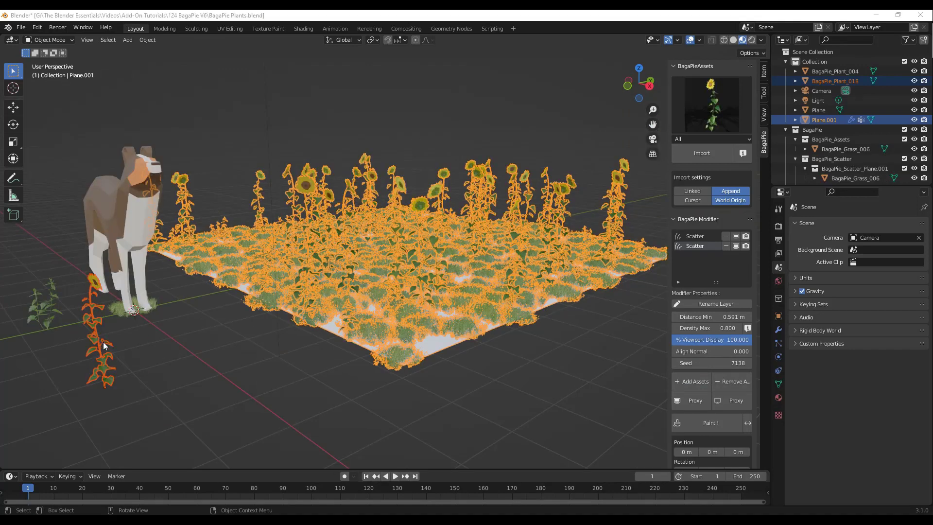
Remove the selected sunflower asset from the plane's second scatter layer.
left_click(732, 382)
scroll(454, 254, "up", 10)
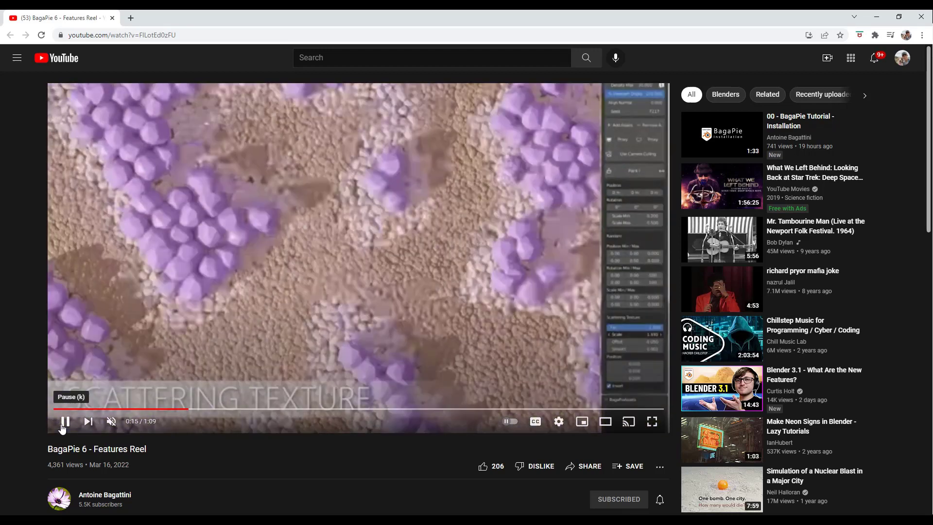
Pause the features reel, switch to Blender and draw a roughly U-shaped BagaPie pipe run across the plane's surface.
left_click(63, 423)
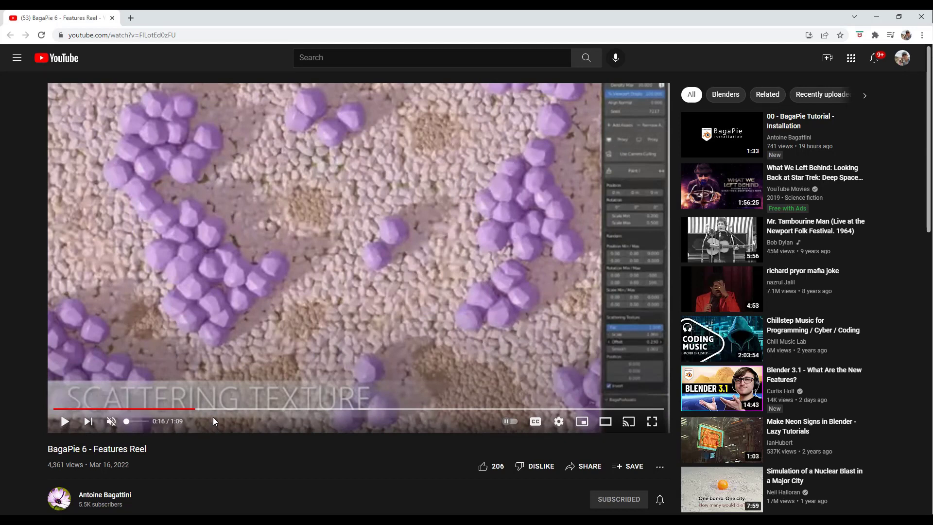
left_click(876, 17)
key("j")
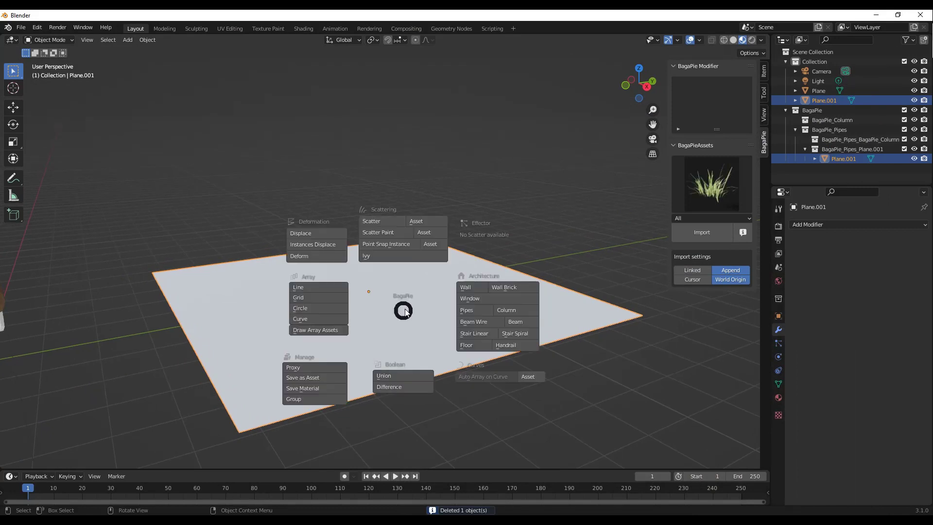
left_click(470, 309)
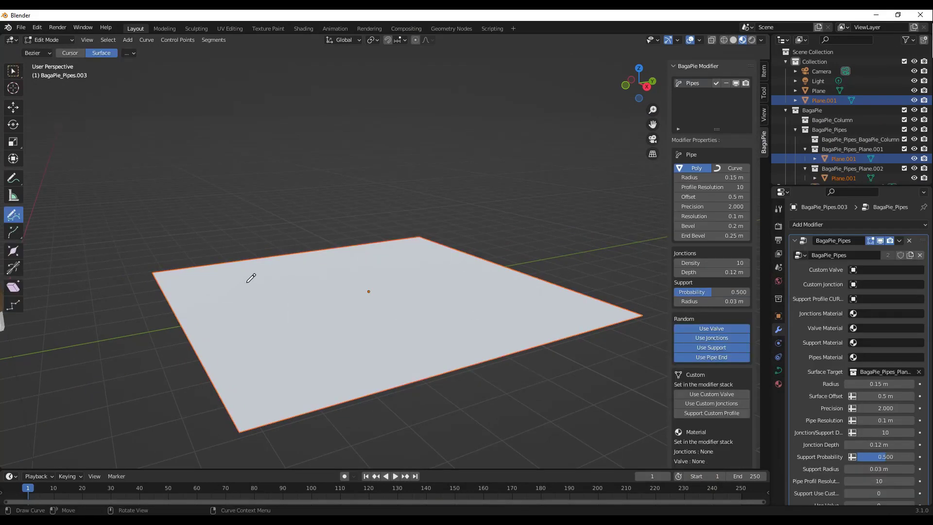
mouse_move(235, 284)
left_mouse_down()
mouse_move(264, 331)
mouse_move(343, 360)
mouse_move(441, 346)
mouse_move(476, 317)
mouse_move(482, 271)
mouse_move(425, 248)
left_mouse_up()
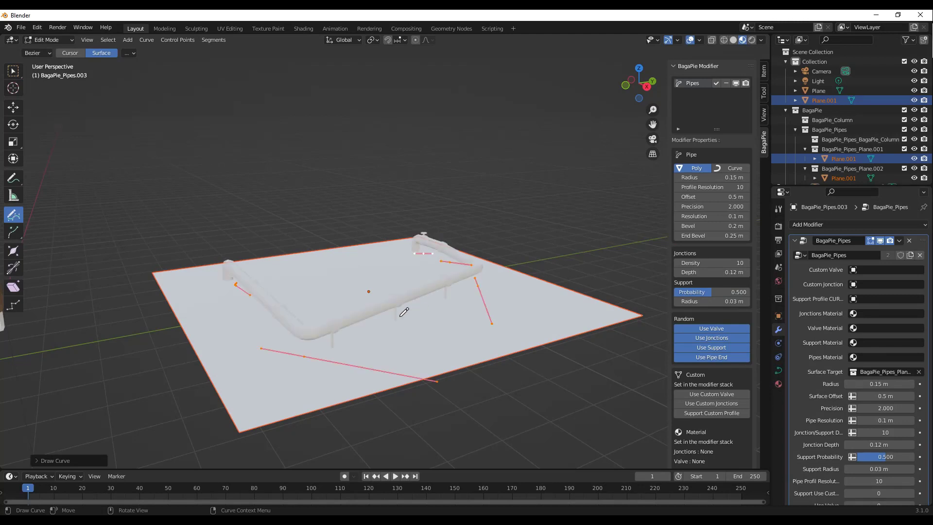
Set the pipe's profile resolution to 12 and its offset from the plane to 1.34 m.
mouse_move(406, 312)
middle_mouse_down()
mouse_move(427, 292)
mouse_move(410, 306)
mouse_move(400, 294)
middle_mouse_up()
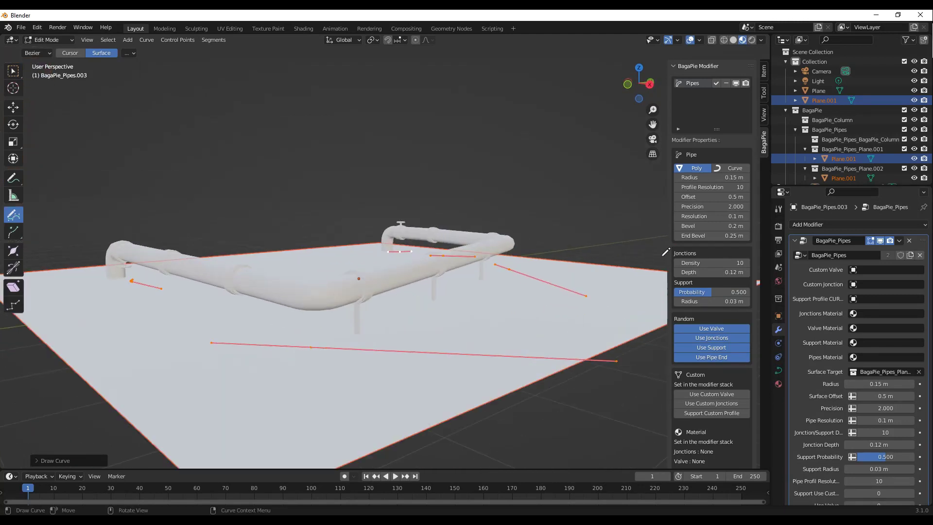
left_click_drag(712, 178, 721, 196)
middle_click_drag(464, 208, 445, 240)
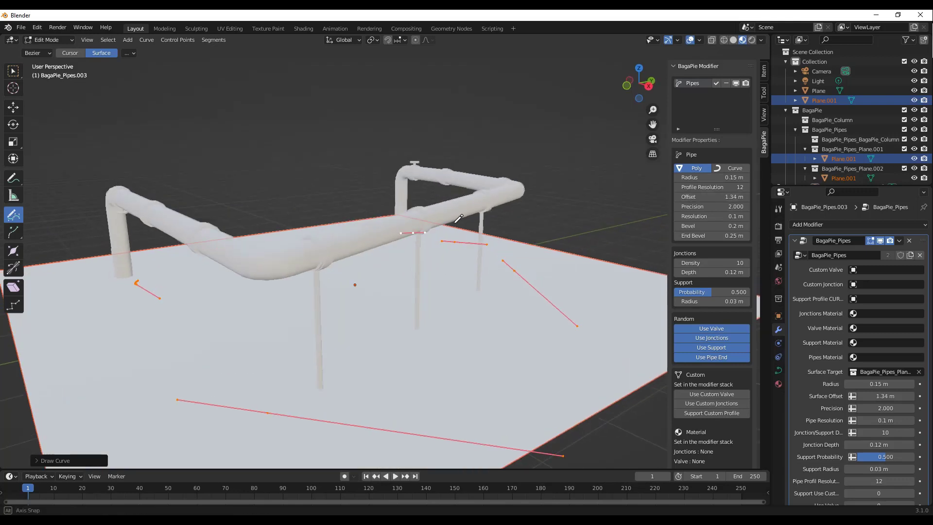
Set the pipe junctions to density 9 and depth 0.04 m, the supports to probability 0.443 and radius 0.11 m, and leave Edit Mode.
scroll(446, 239, "down", 4)
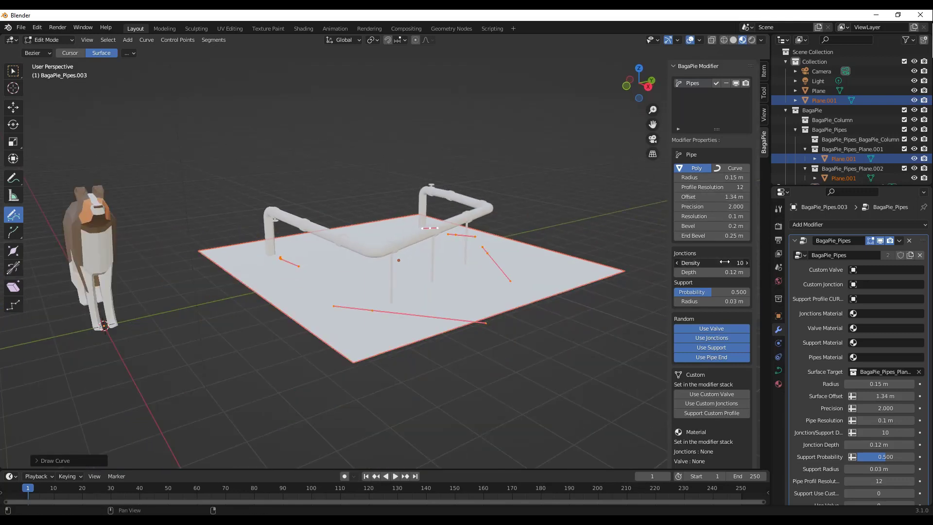
left_click_drag(710, 263, 731, 301)
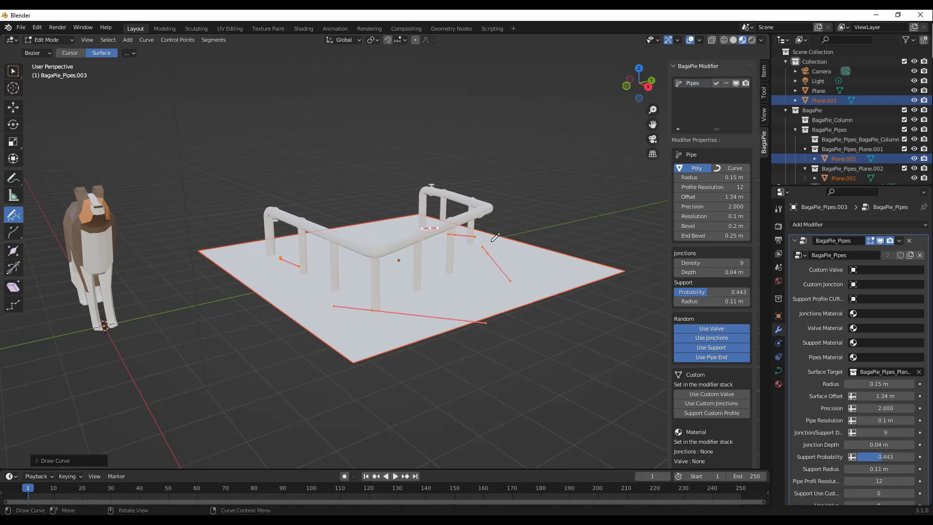
scroll(362, 266, "up", 2)
mouse_move(429, 268)
middle_mouse_down()
mouse_move(432, 260)
mouse_move(442, 270)
middle_mouse_up()
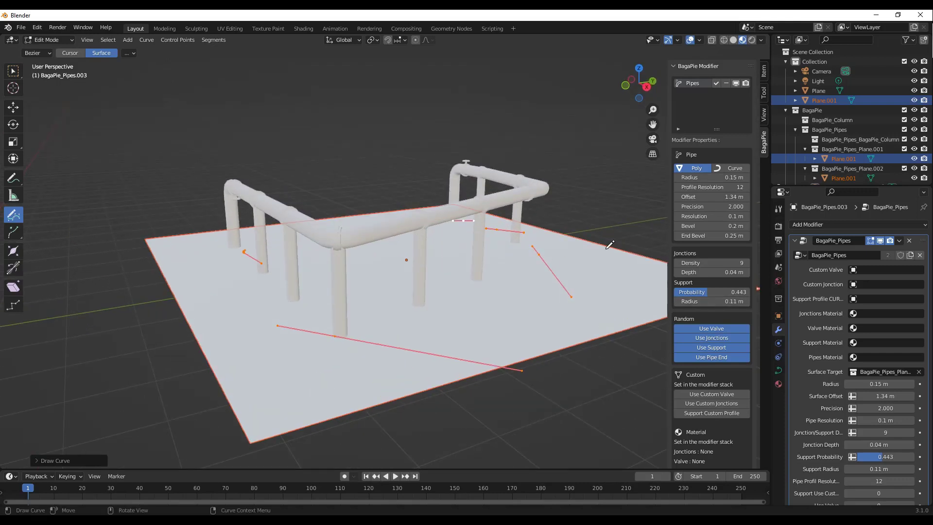
right_click(572, 183)
key("Tab")
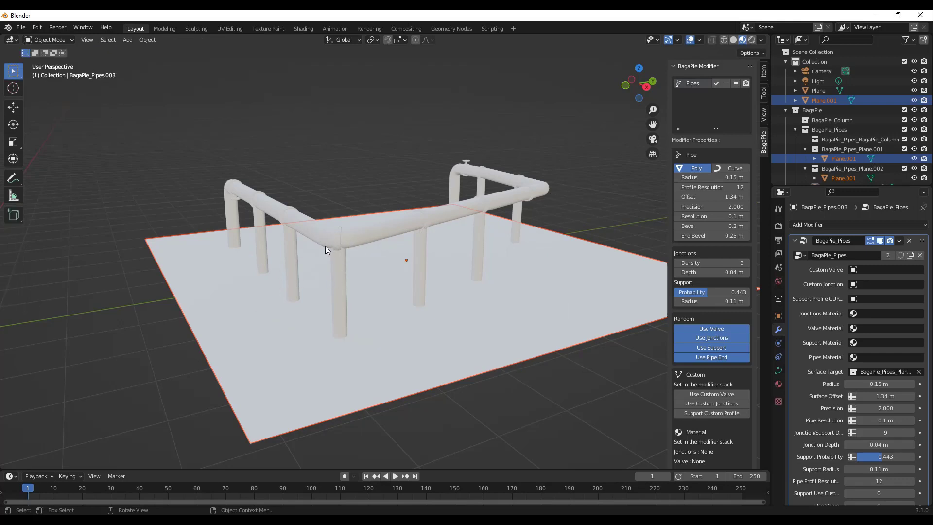
Add a BagaPie Column at the world origin in the empty area beside the plane.
scroll(295, 252, "down", 5)
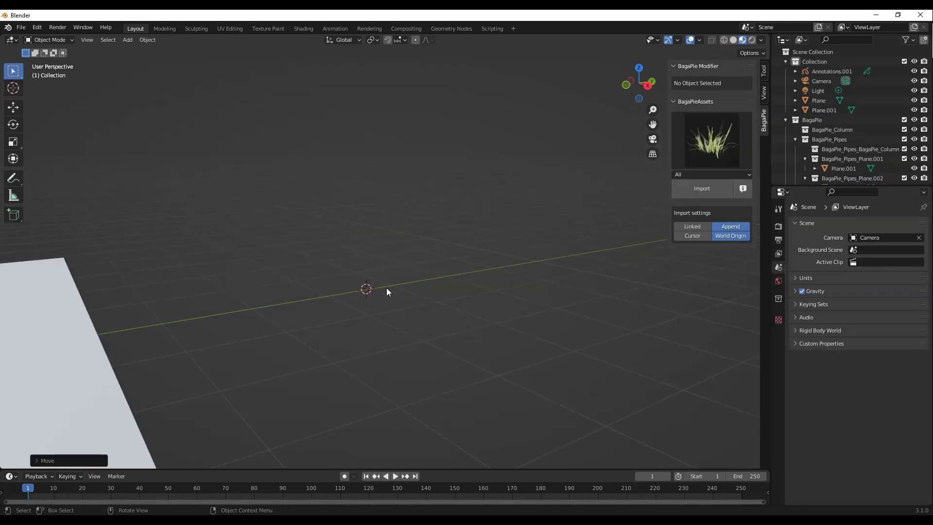
key("j")
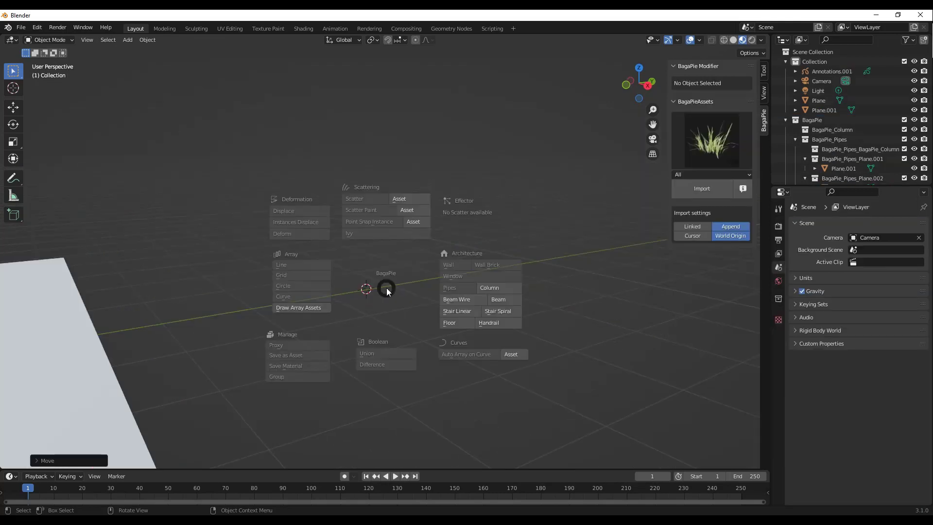
key("Escape")
key("j")
left_click(479, 292)
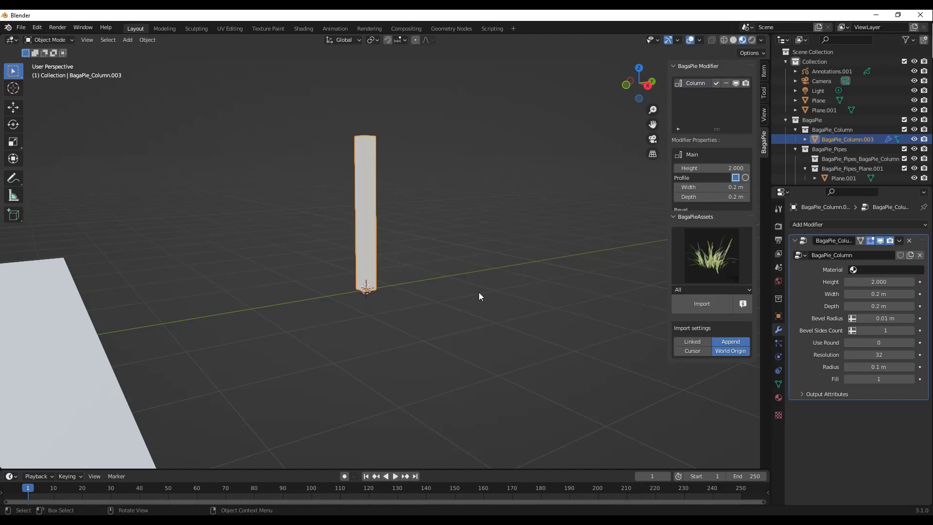
middle_click_drag(422, 236, 407, 256)
scroll(363, 129, "up", 3)
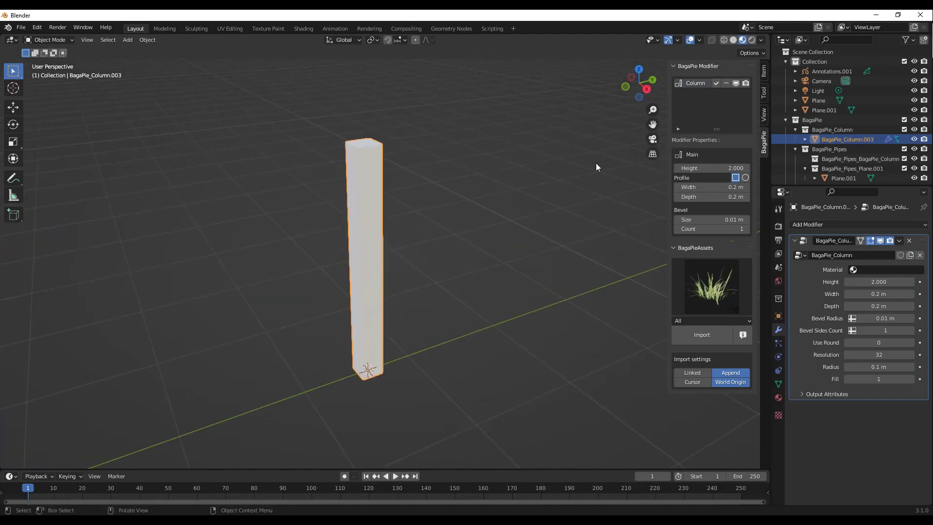
Give the column a round profile with height 2.230, radius 0.09 m and resolution 28.
left_click(744, 178)
left_click_drag(712, 167, 714, 187)
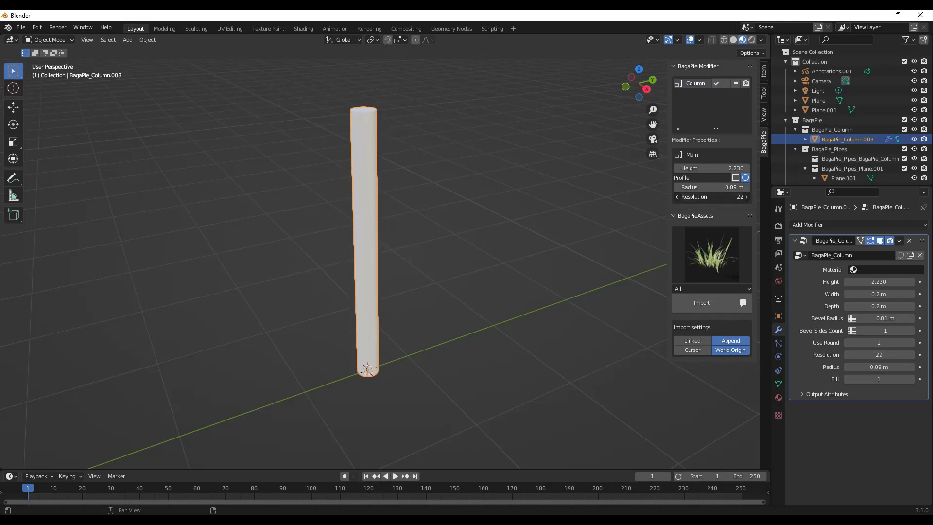
middle_click_drag(329, 280, 395, 235)
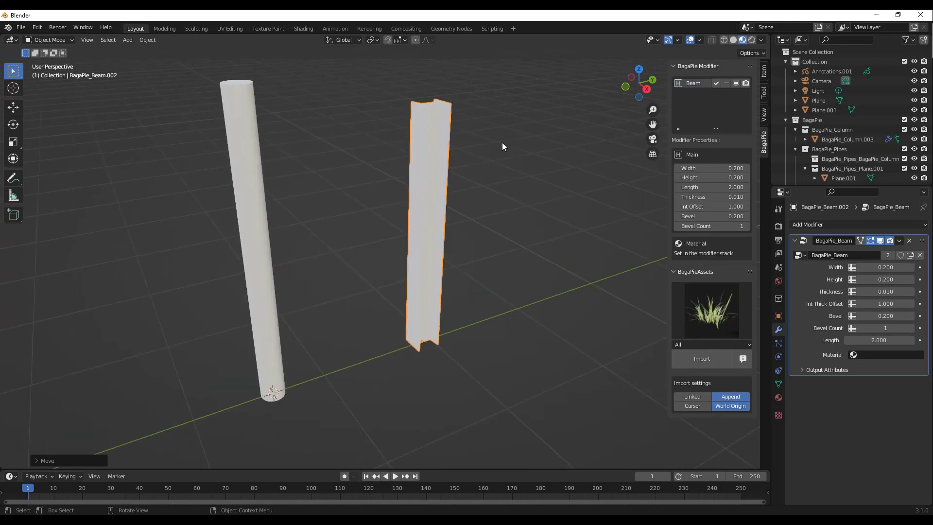
scroll(502, 142, "up", 1)
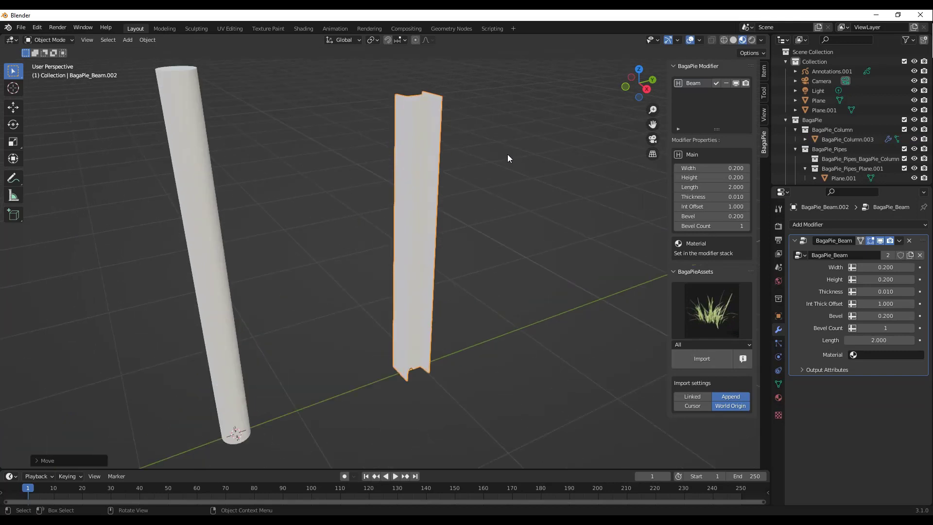
In solid shading, set the beam's width to 0.120, height to 0.290, length to 2.040, thickness to 0.020 and bevel to 0.190.
left_click(733, 40)
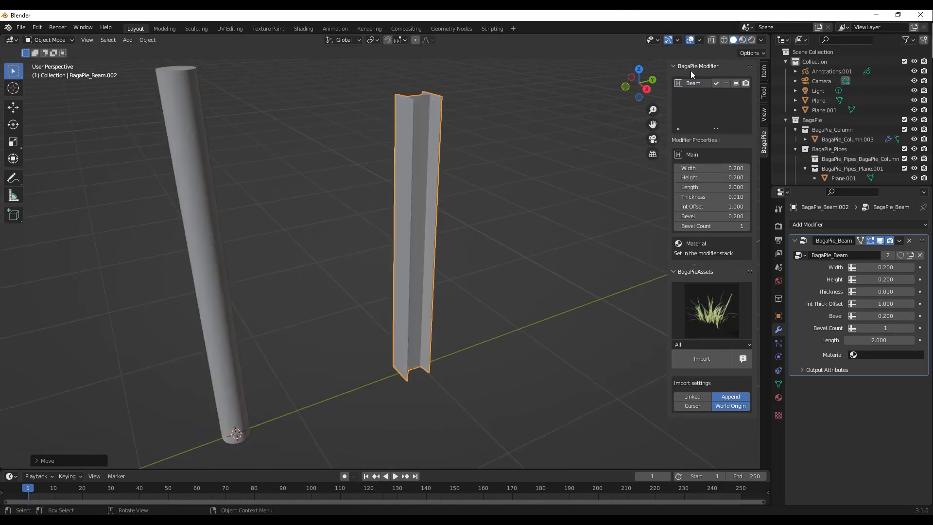
left_click_drag(724, 166, 728, 196)
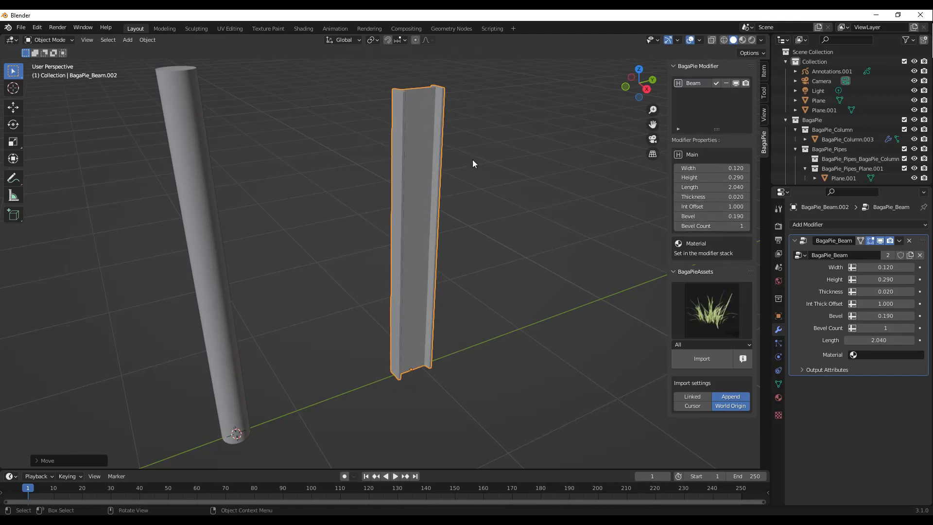
scroll(442, 129, "down", 2)
scroll(442, 129, "up", 1)
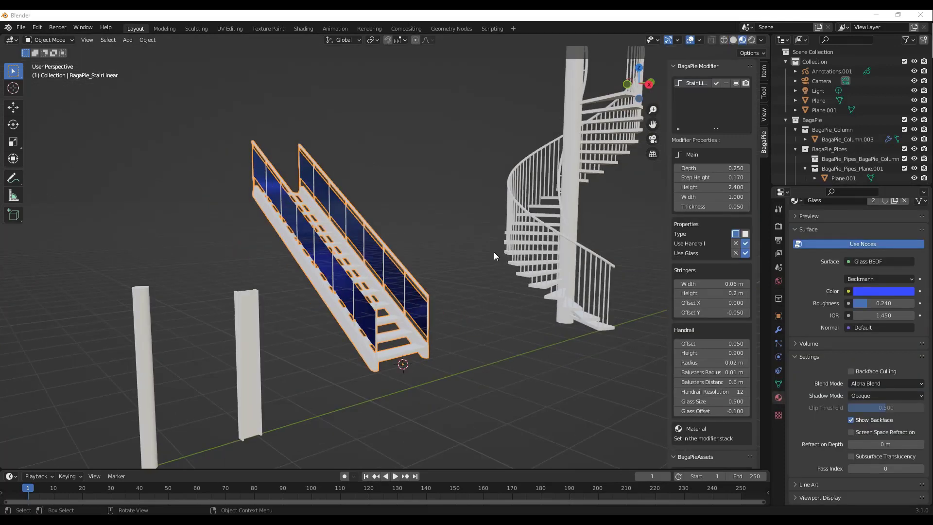
Set the linear staircase's width to 1.180.
middle_click_drag(493, 252, 479, 254)
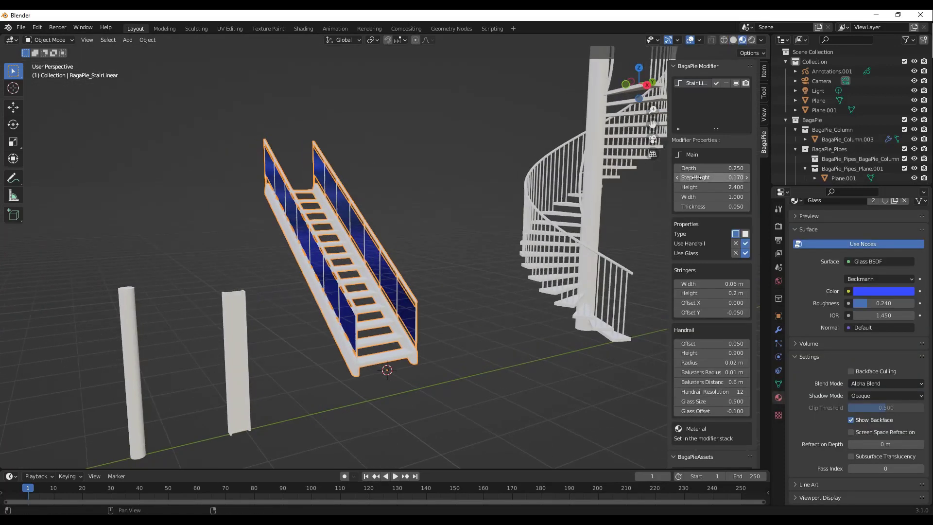
left_click_drag(704, 168, 712, 206)
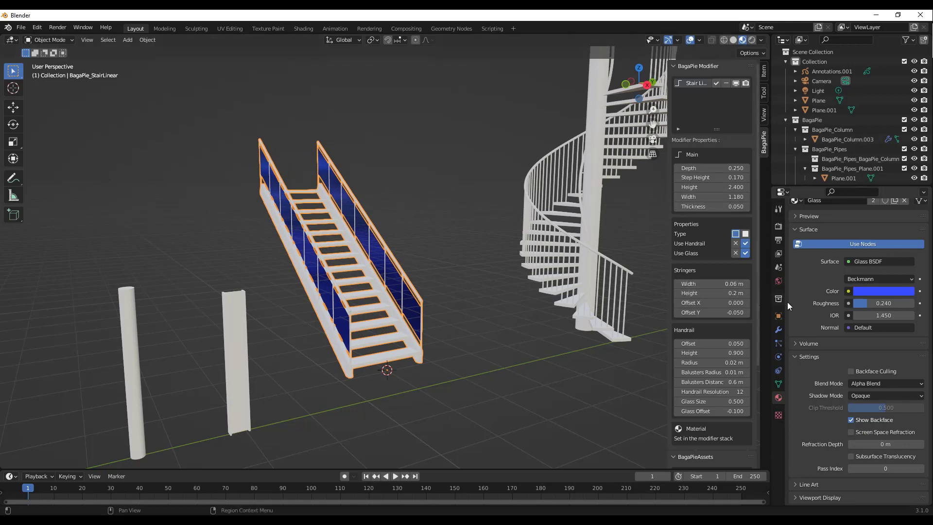
Try Material.001 on the linear staircase's stringers and replace it with Material.002.
left_click(778, 330)
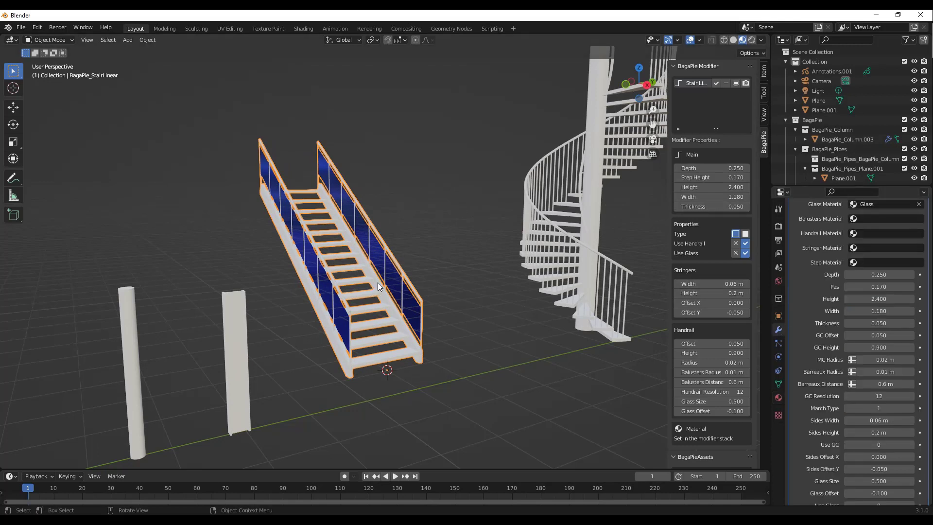
scroll(830, 220, "up", 2)
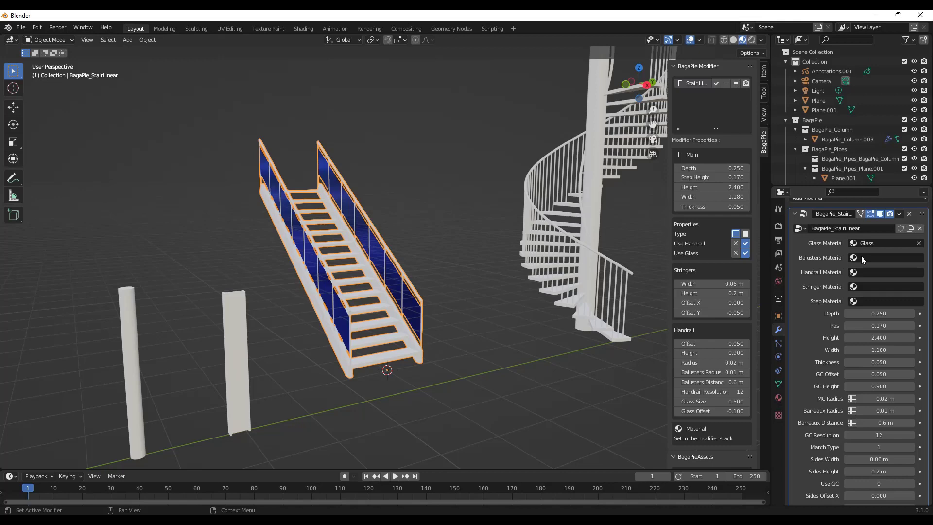
scroll(377, 257, "up", 3)
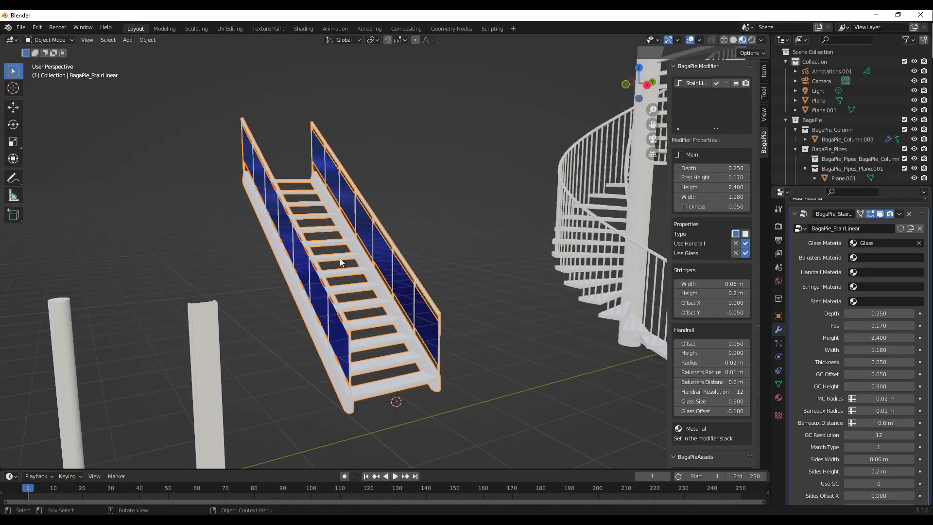
left_click(864, 288)
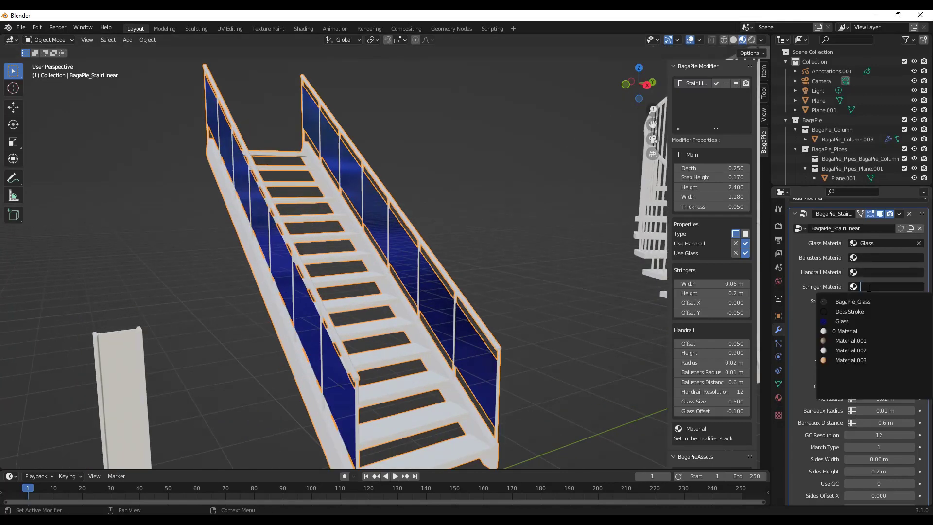
left_click(850, 341)
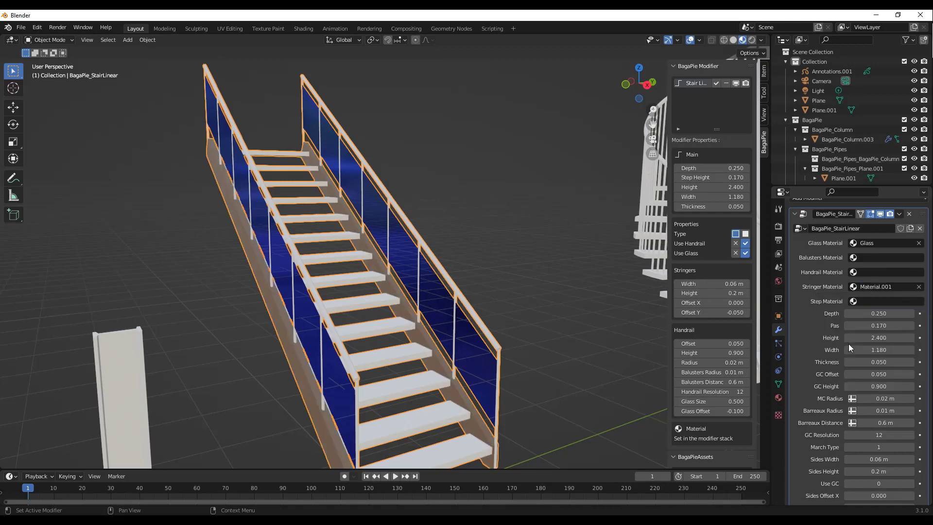
left_click(879, 289)
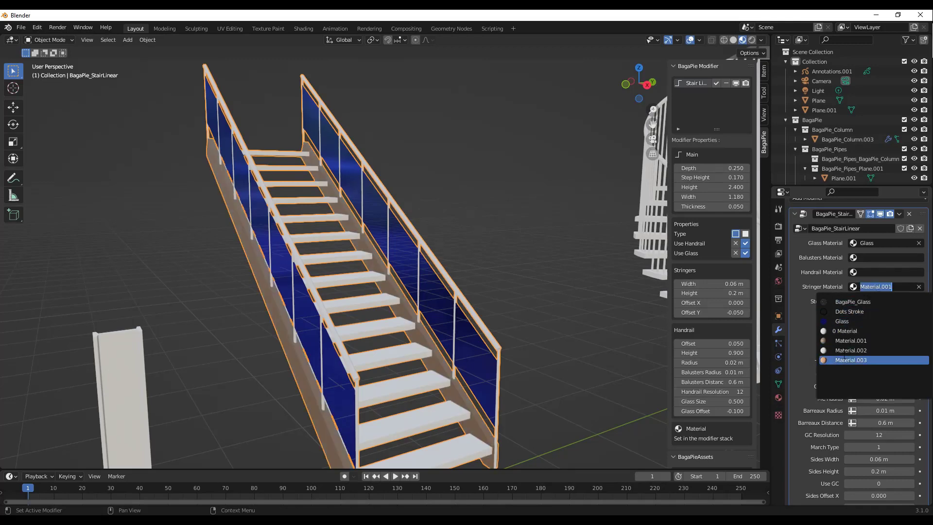
left_click(851, 350)
Select the spiral staircase and adjust its main dimensions, starting with the height.
scroll(299, 224, "down", 3)
scroll(301, 224, "down", 2)
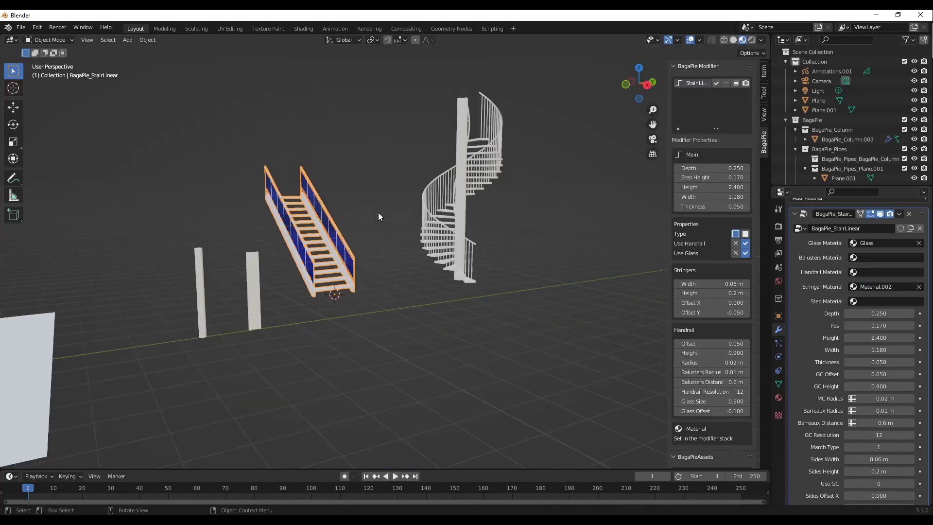
left_click(465, 208)
scroll(565, 149, "up", 4)
scroll(513, 159, "up", 1)
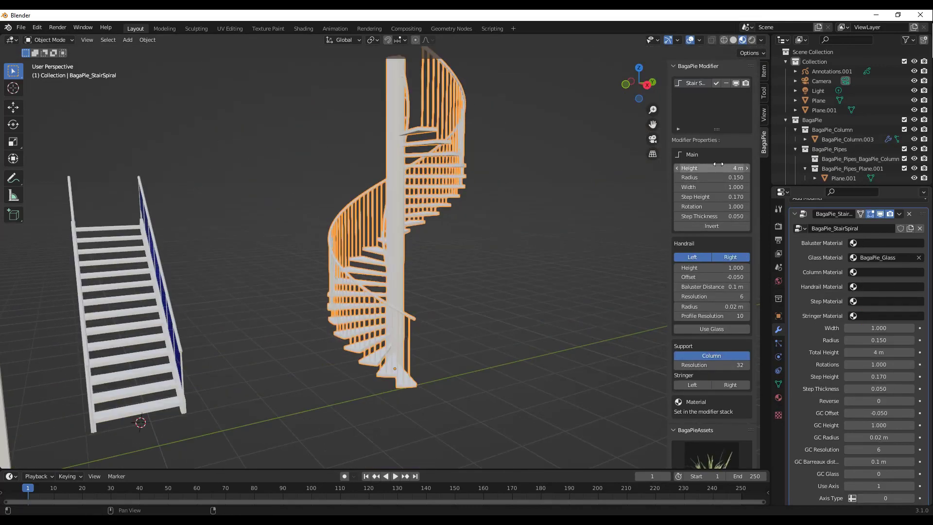
left_click_drag(725, 168, 699, 179)
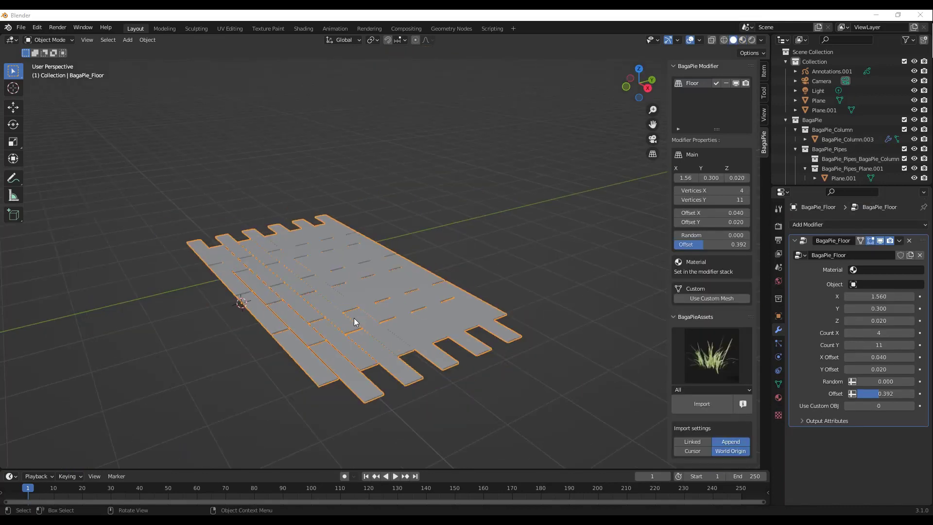
Configure the plank floor with 7 by 23 vertices, offsets of X 0.070 and Y 0.030, random 0.340 and row offset 0.310.
middle_click_drag(367, 377, 371, 340)
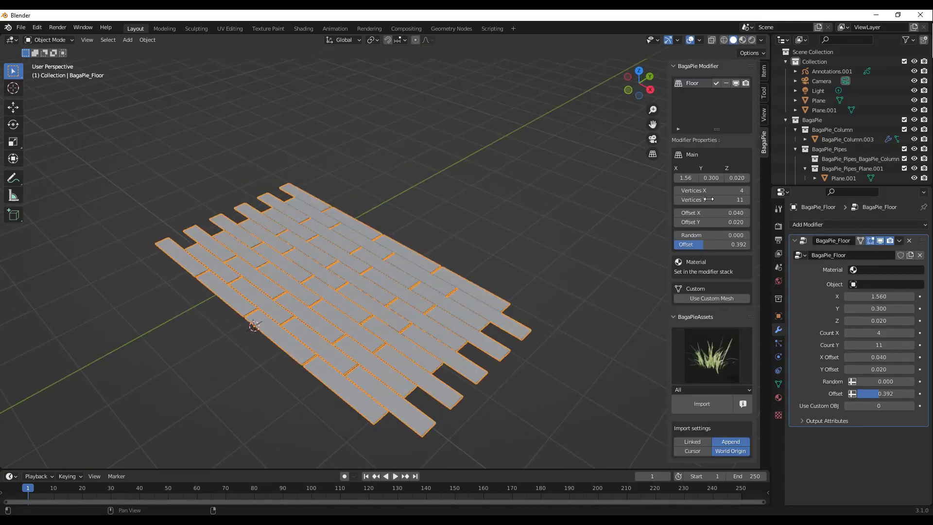
left_click_drag(715, 191, 702, 244)
scroll(519, 241, "down", 3)
scroll(593, 242, "up", 3)
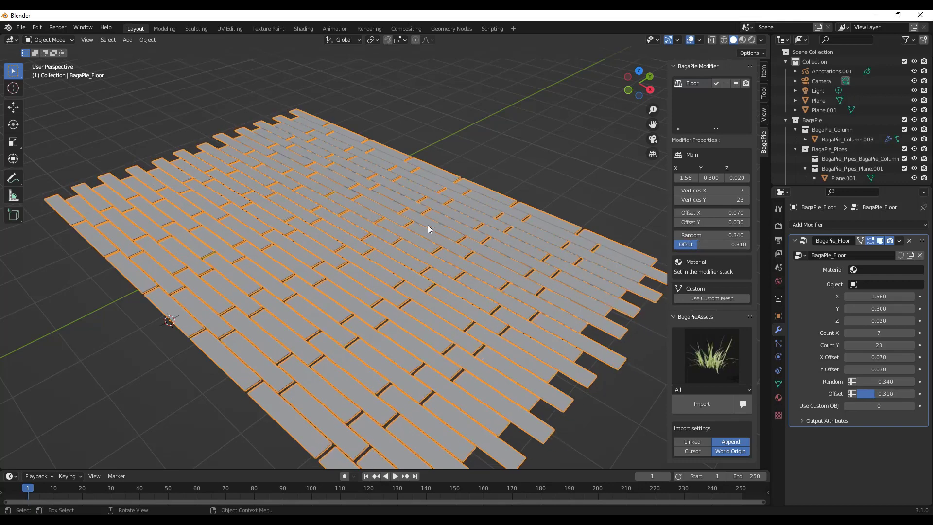
scroll(462, 232, "down", 3)
scroll(490, 238, "up", 2)
middle_click_drag(446, 240, 418, 247)
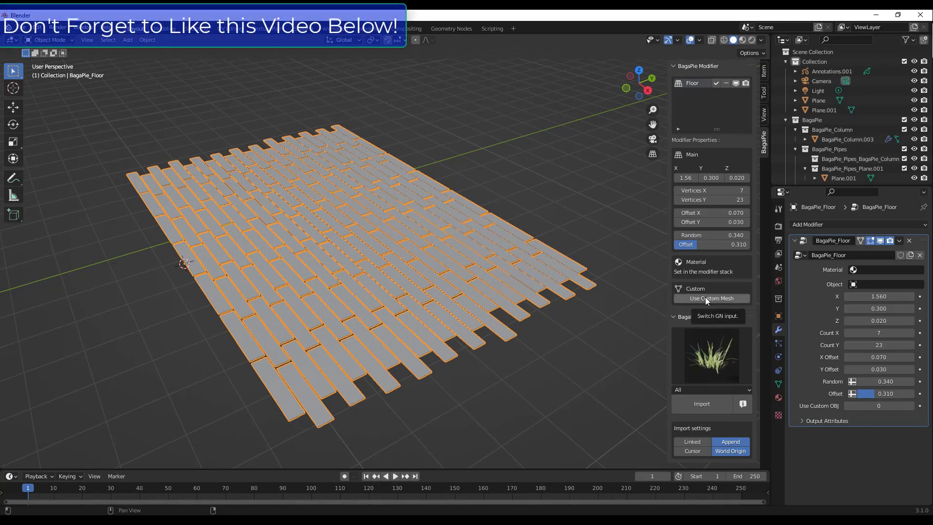
scroll(238, 235, "down", 5)
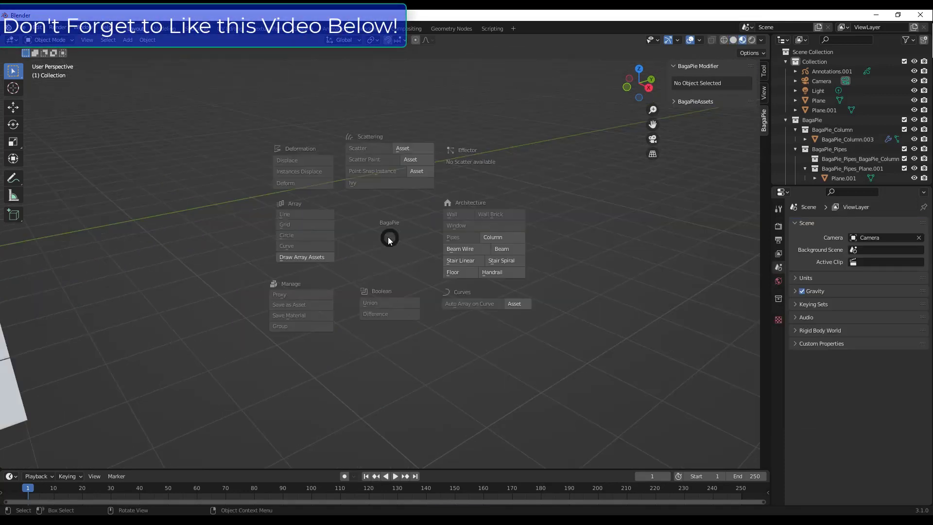
Add a BagaPie handrail and draw a freehand U-shaped path for it on the ground beside the plank floor.
left_click(491, 271)
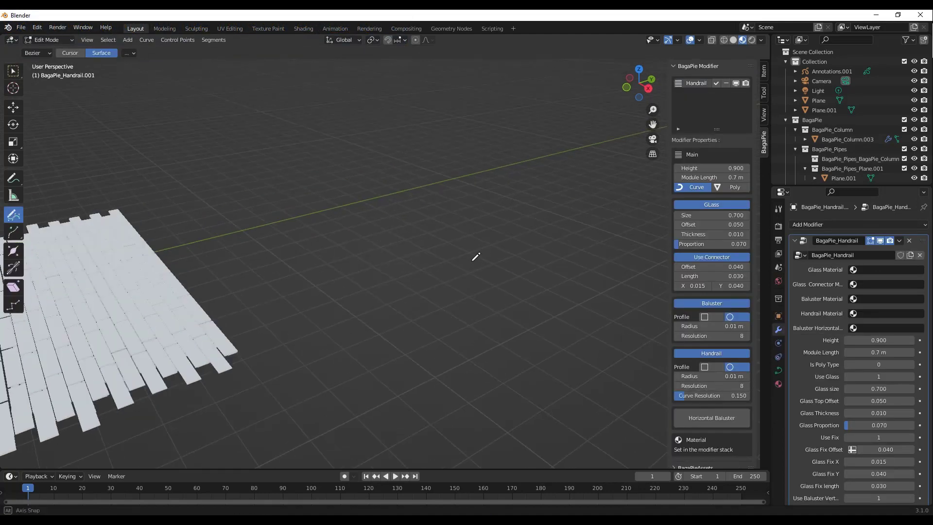
middle_click_drag(472, 261, 468, 266)
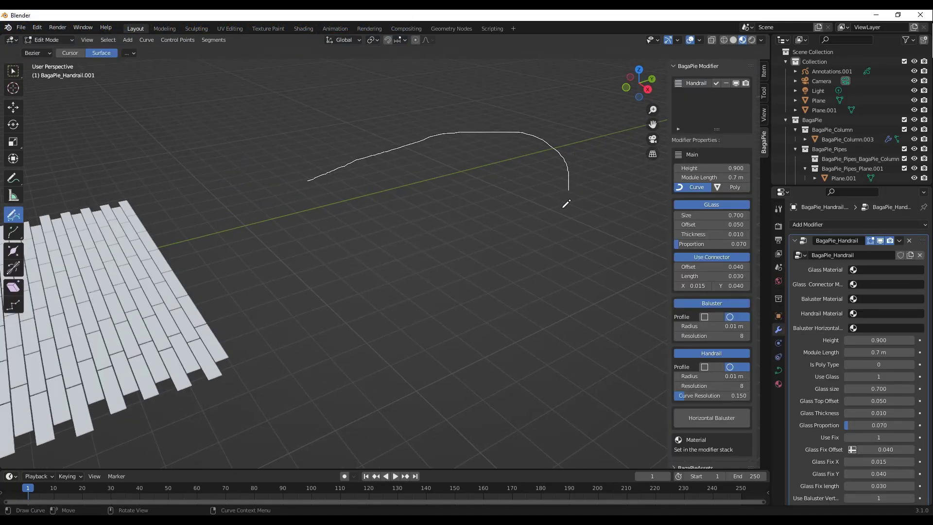
left_click_drag(465, 288, 440, 301)
mouse_move(538, 292)
middle_mouse_down()
mouse_move(527, 266)
mouse_move(529, 277)
middle_mouse_up()
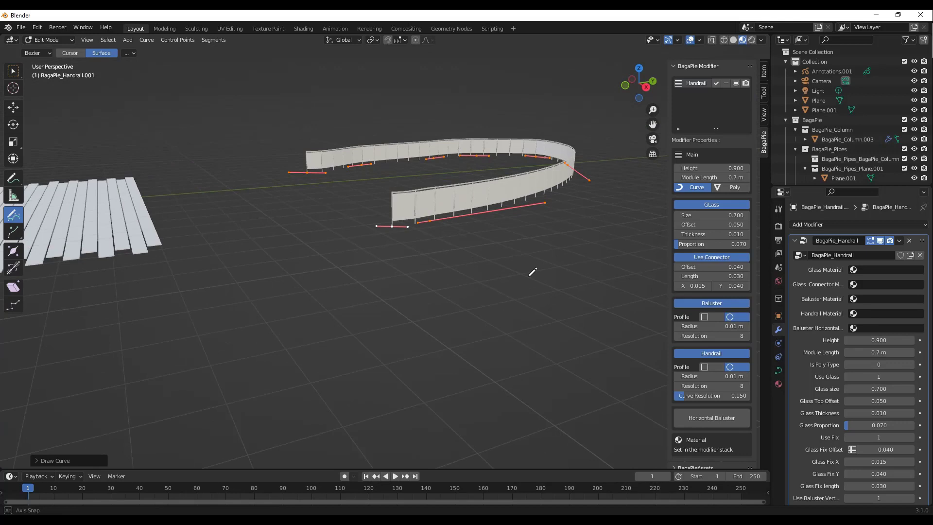
Assign the Glass material to the handrail's glass panels.
scroll(512, 173, "up", 2)
scroll(515, 168, "up", 2)
left_click(879, 269)
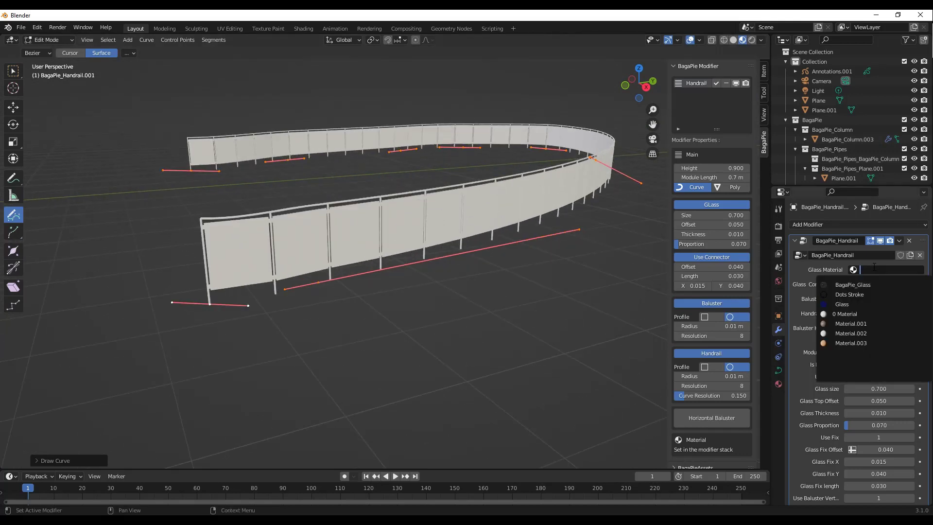
left_click(842, 304)
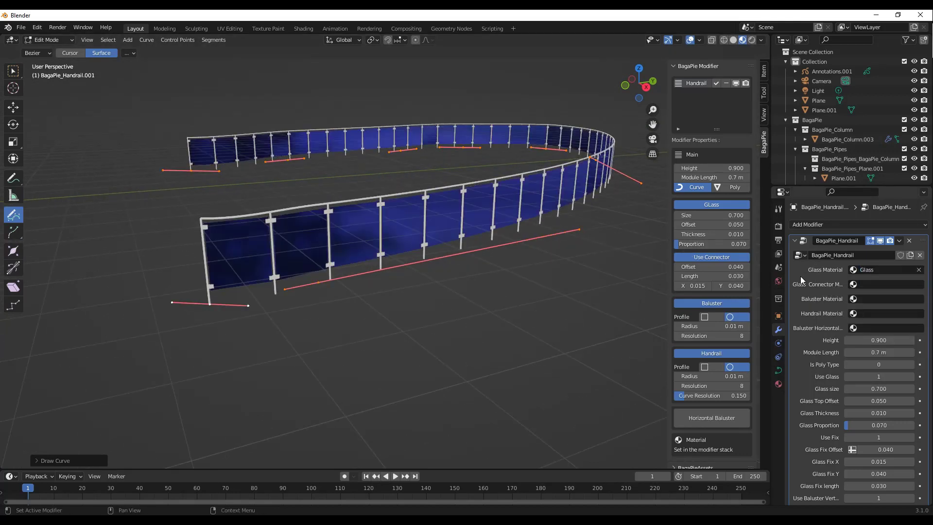
Set the handrail's glass size to 0.750, glass offset to 0.040 and thickness to 0.020, with height 0.970 and module length 1.29 m.
mouse_move(711, 215)
left_mouse_down()
mouse_move(719, 215)
mouse_move(712, 224)
left_mouse_up()
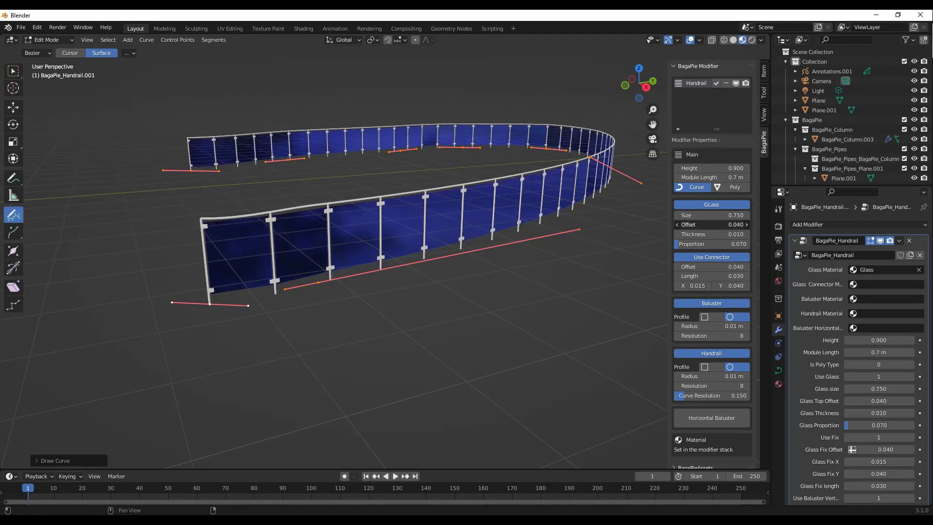
left_click(747, 234)
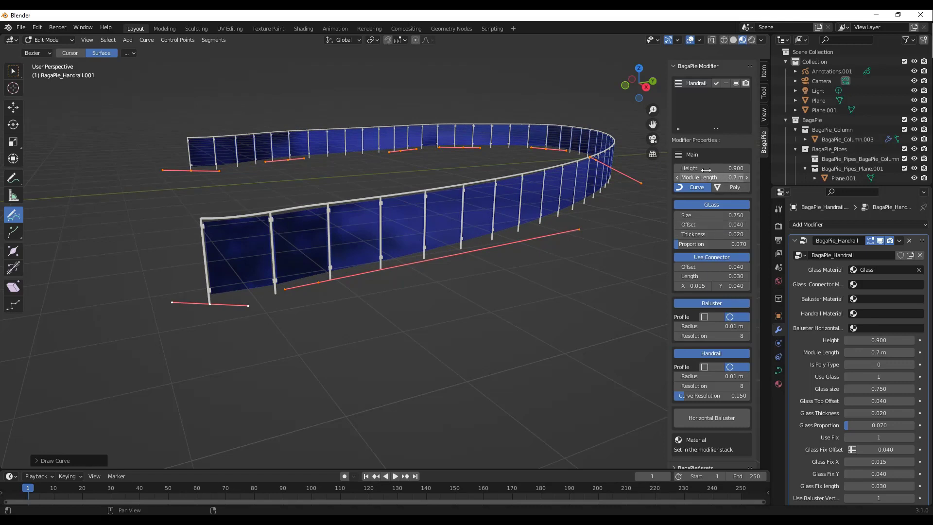
left_click_drag(705, 169, 734, 177)
Give the balusters a square profile, and try the square profile on the handrail before returning it to round.
left_click(710, 317)
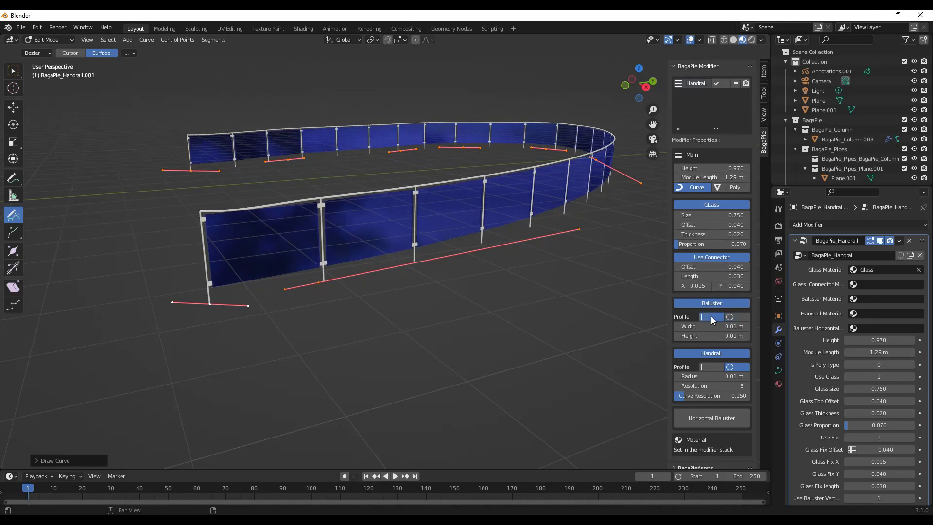
left_click(735, 316)
left_click(713, 317)
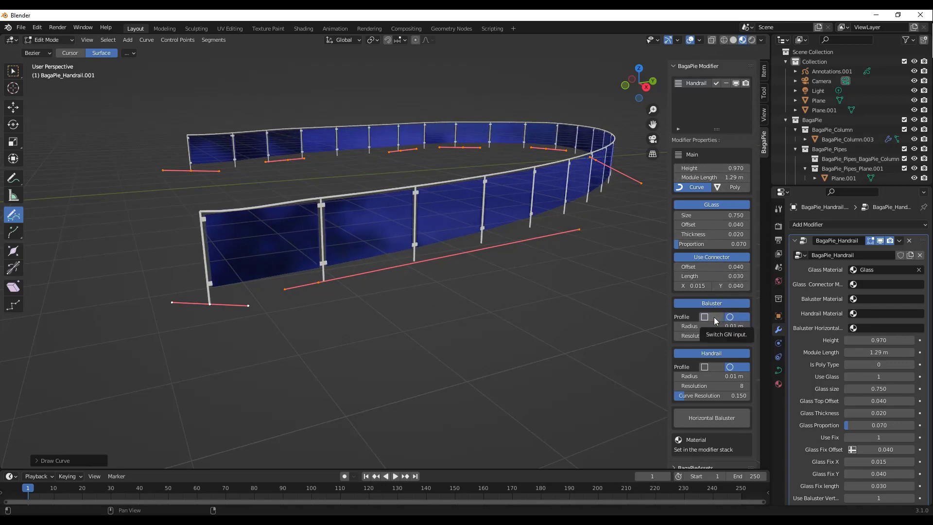
left_click(713, 368)
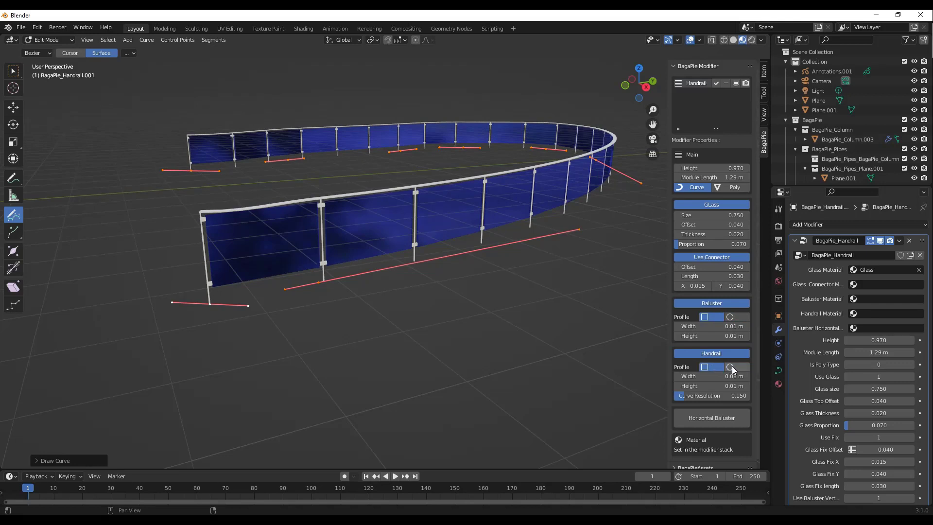
left_click(733, 367)
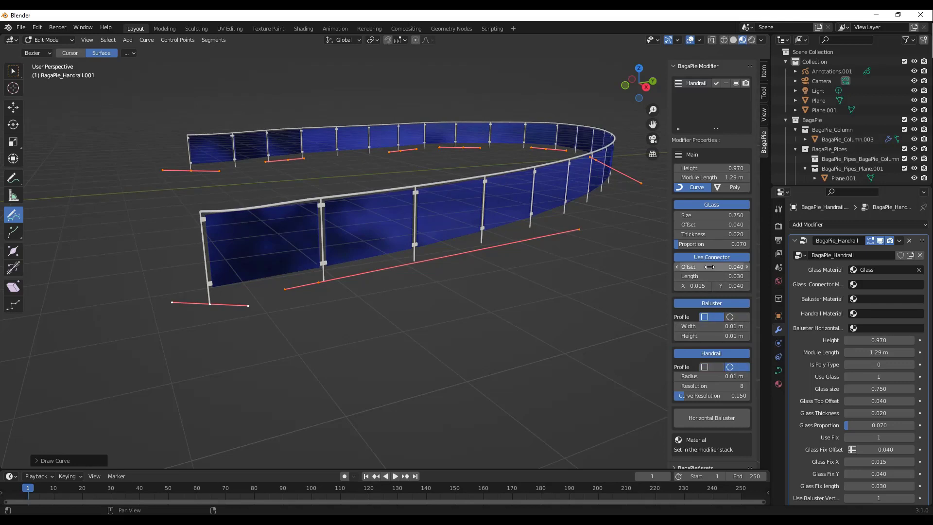
Set the glass connectors' offset and length both to 0.100 and inspect the handrail.
left_click_drag(711, 267, 697, 266)
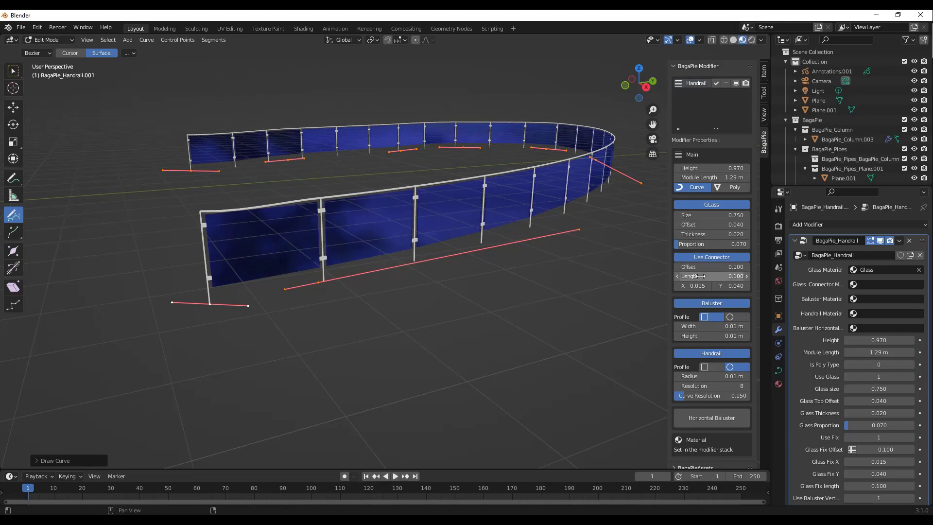
middle_click_drag(369, 222, 443, 202)
scroll(409, 212, "up", 2)
scroll(409, 214, "down", 6)
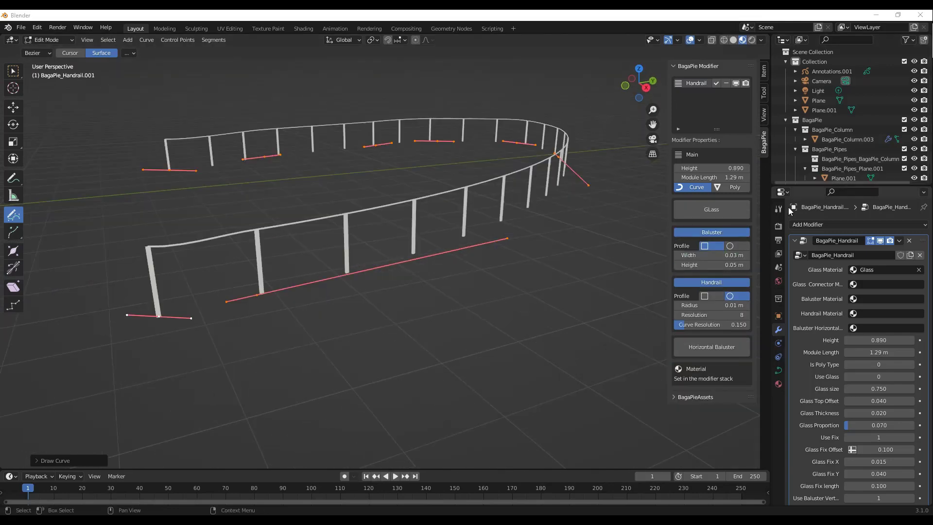
Turn the handrail's glass panels on and back off, and enable its horizontal balusters.
left_click(710, 214)
left_click(707, 210)
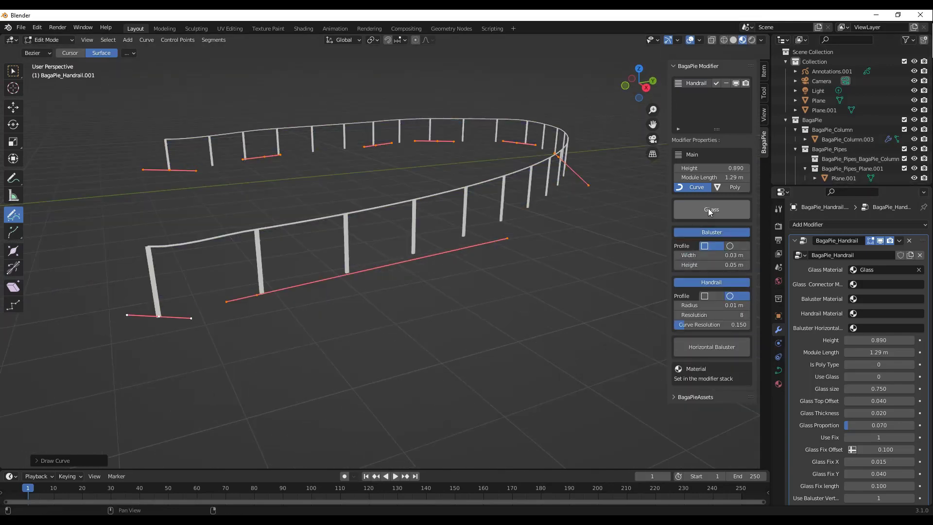
left_click(697, 352)
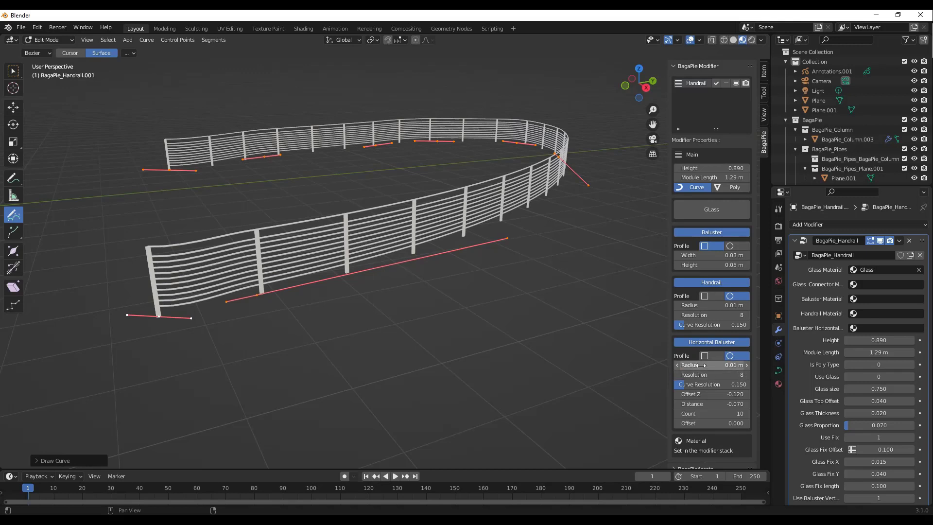
Set the horizontal balusters' resolution to 3 and count to 8, and switch them to a square profile.
mouse_move(703, 365)
left_mouse_down()
mouse_move(721, 365)
mouse_move(704, 365)
left_mouse_up()
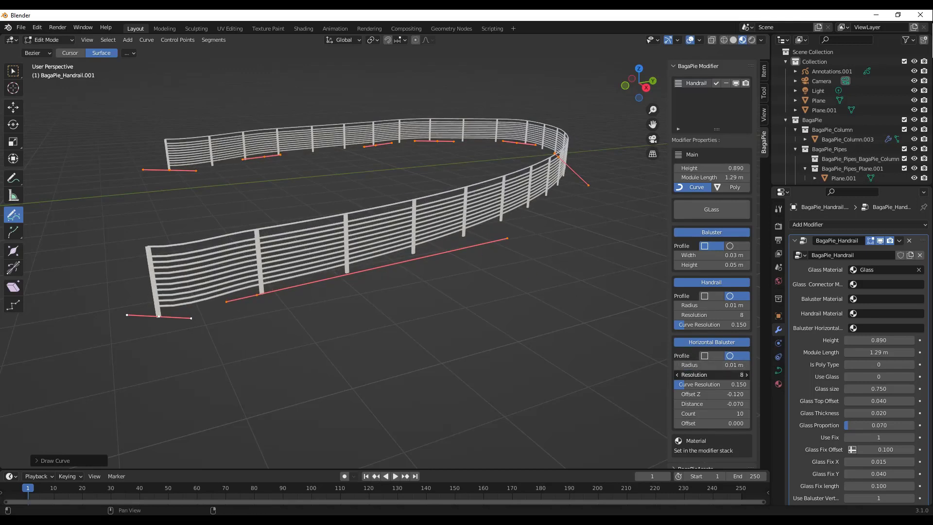
left_click_drag(717, 375, 692, 375)
mouse_move(723, 413)
left_mouse_down()
mouse_move(690, 414)
mouse_move(721, 413)
mouse_move(702, 413)
mouse_move(714, 413)
mouse_move(702, 423)
mouse_move(712, 423)
left_mouse_up()
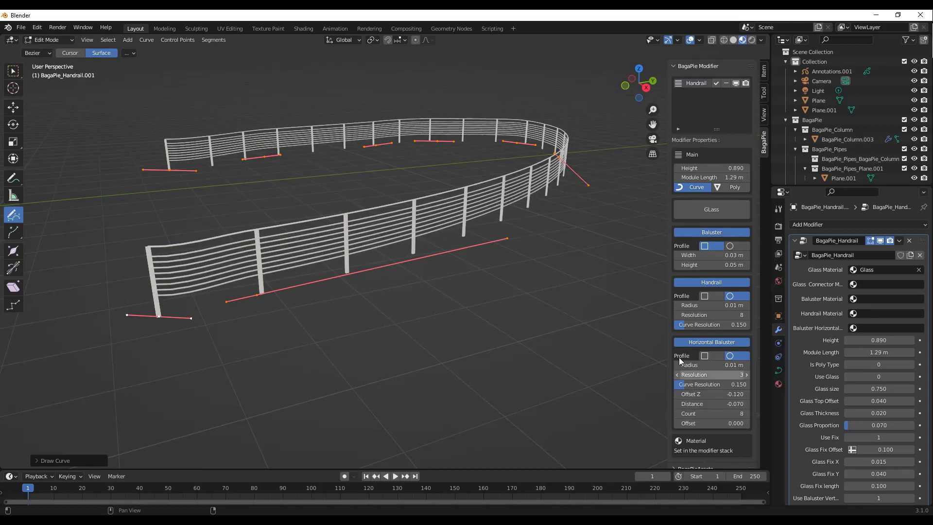
left_click(708, 356)
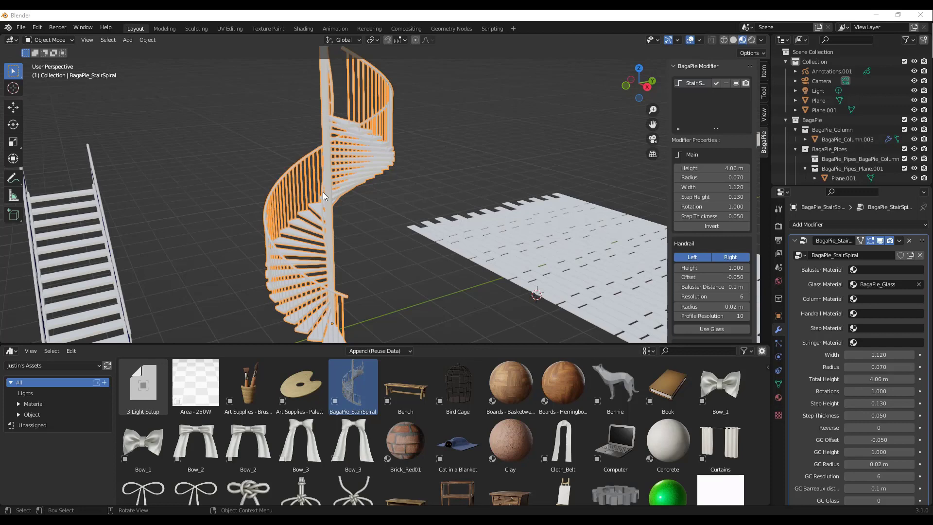
Save the spiral staircase to the custom asset library and place a copy of the BagaPie_StairSpiral asset behind the original.
scroll(345, 190, "down", 4)
scroll(318, 203, "up", 6)
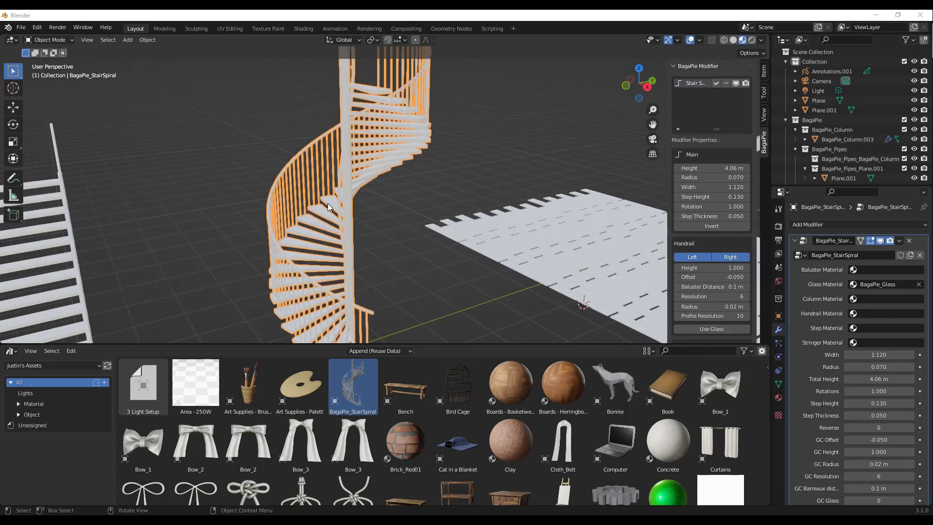
key("j")
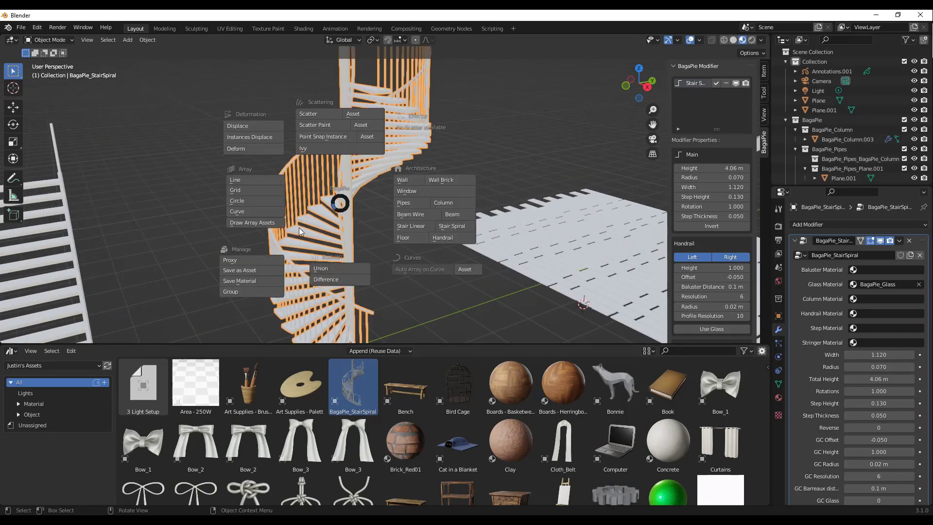
left_click(251, 270)
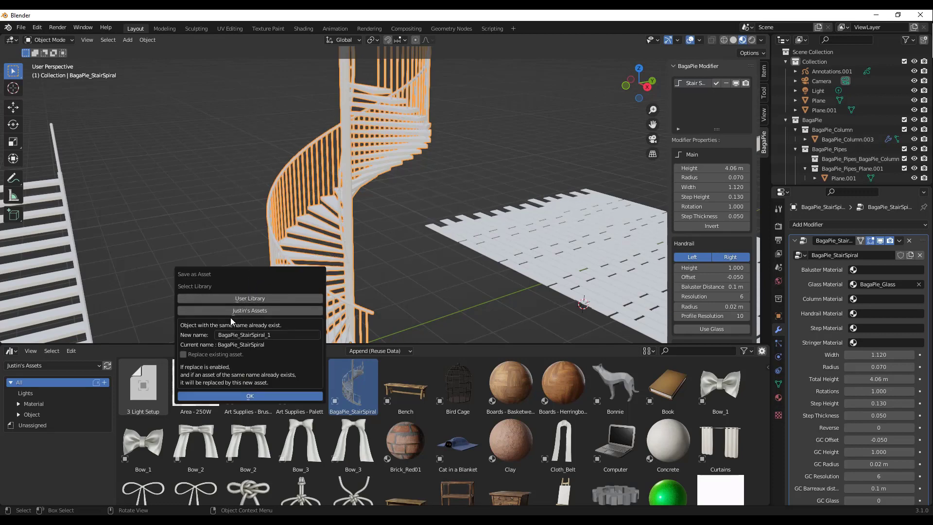
left_click(246, 312)
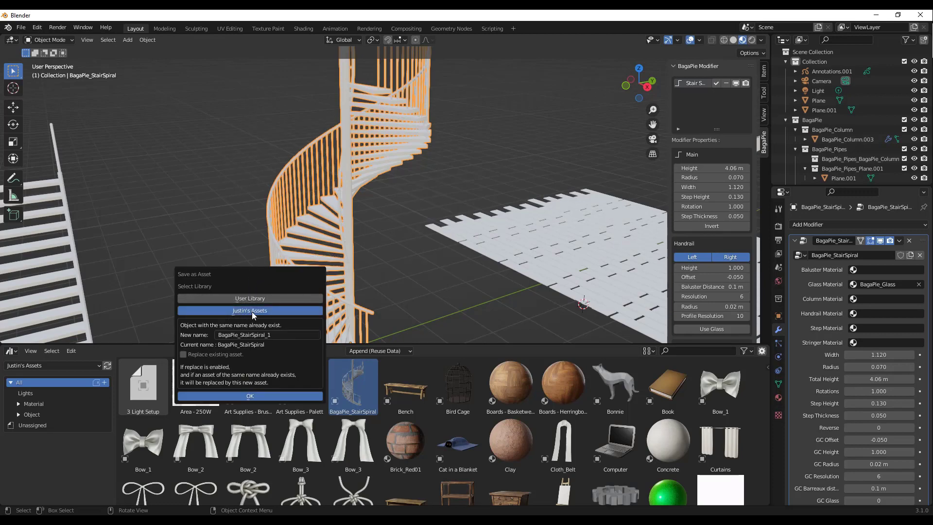
left_click(244, 395)
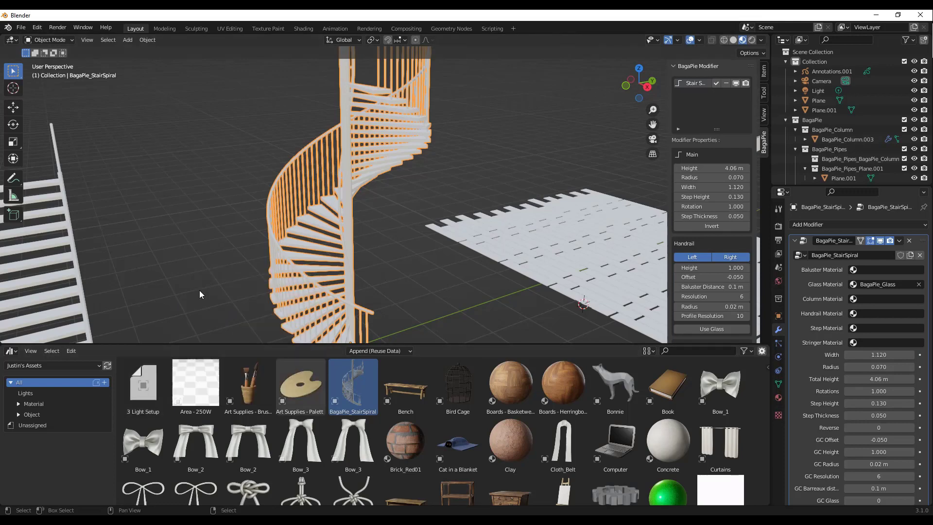
scroll(382, 274, "down", 5)
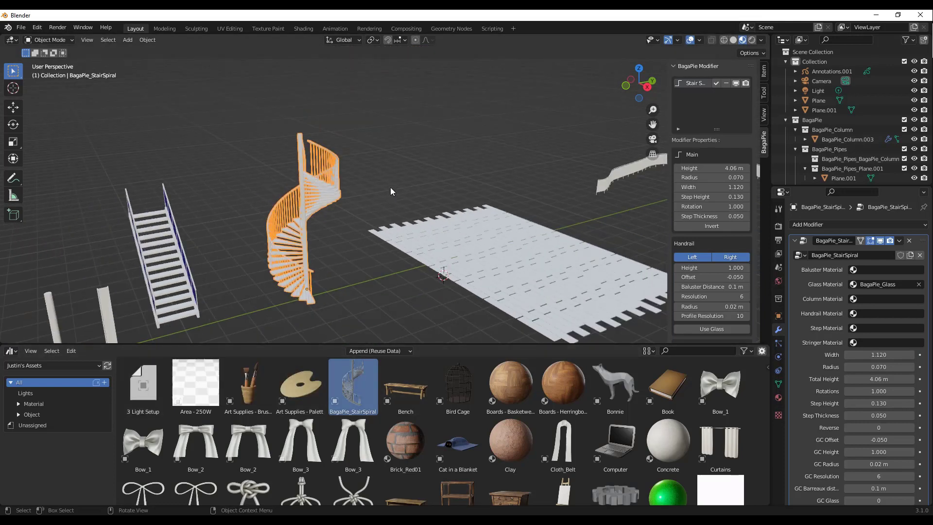
left_click_drag(375, 203, 375, 203)
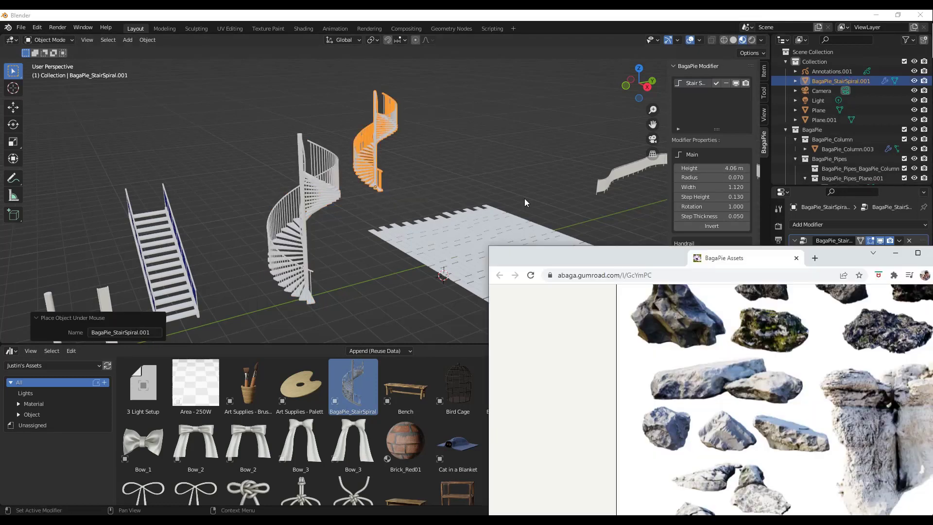
Switch to the browser and look through the trees, plants, rocks and low-poly models on the BagaPie Assets Gumroad page.
scroll(436, 176, "up", 10)
scroll(471, 252, "up", 20)
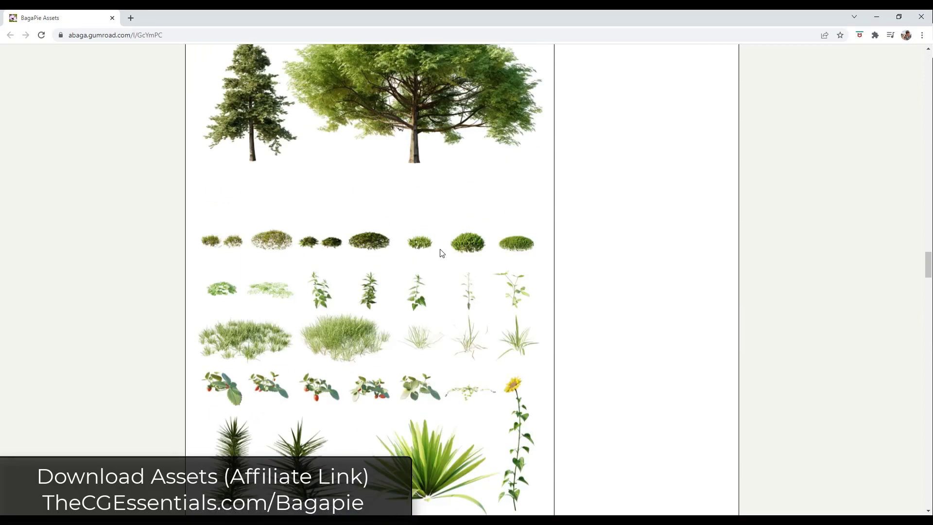
scroll(436, 273, "up", 15)
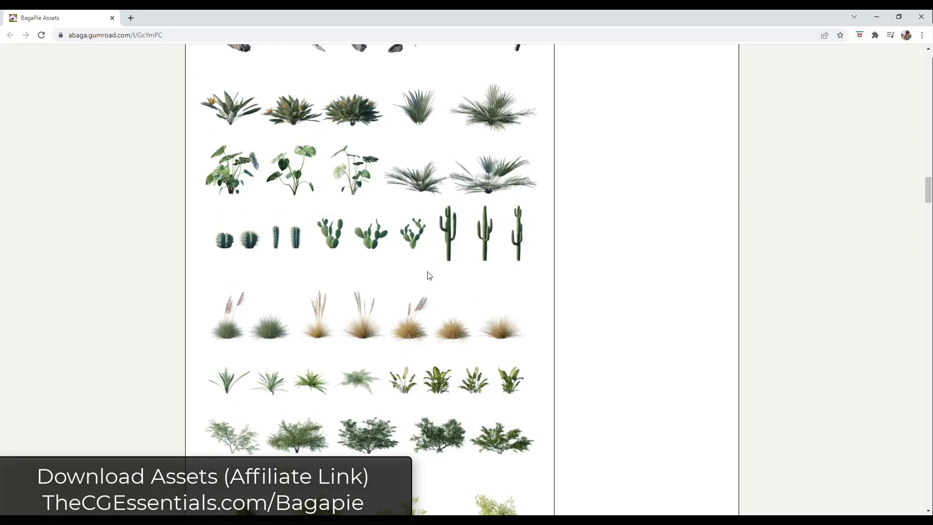
scroll(368, 235, "down", 20)
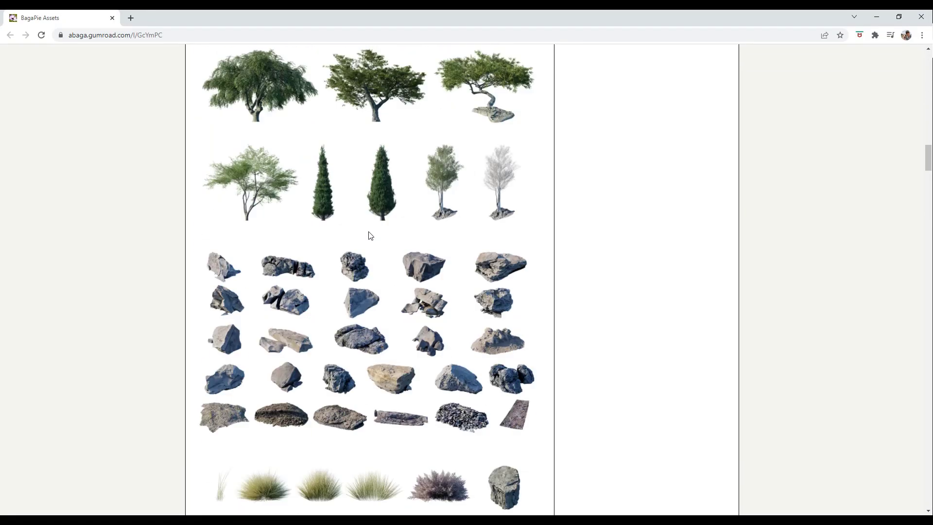
scroll(363, 265, "down", 20)
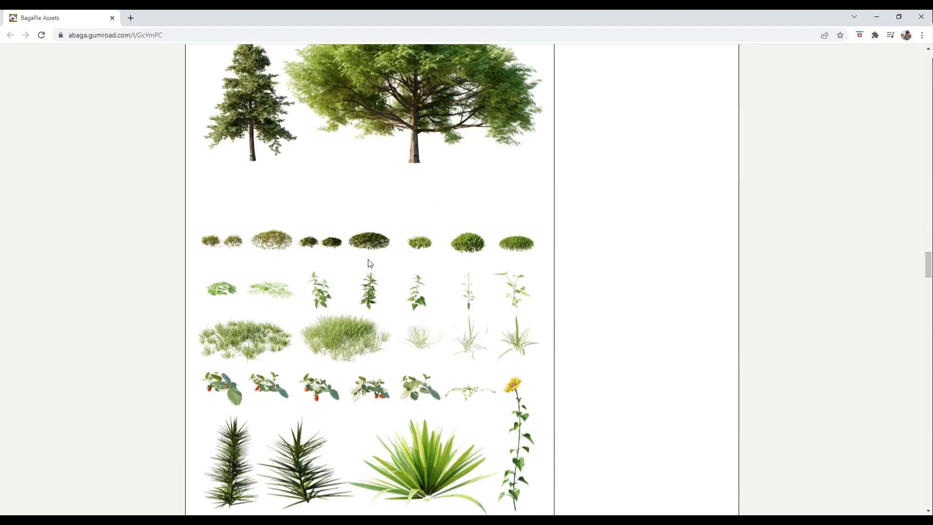
scroll(362, 258, "down", 20)
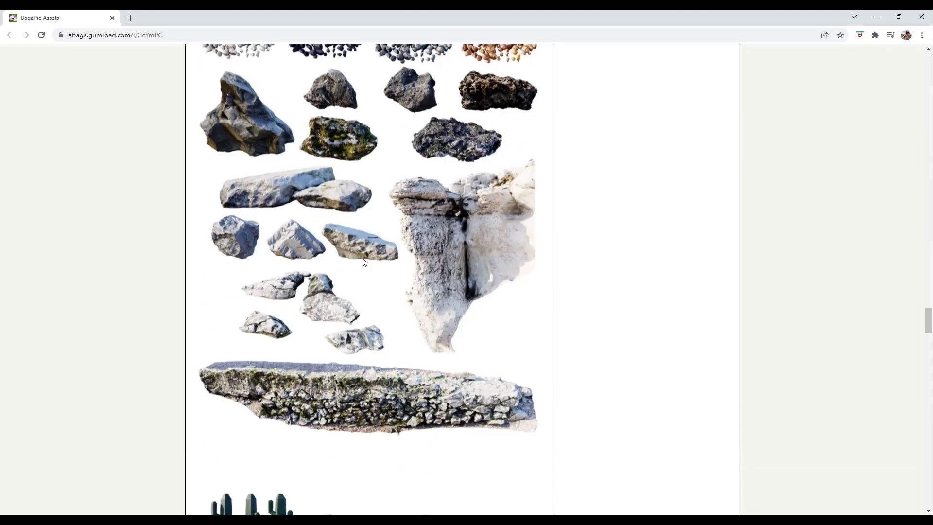
scroll(405, 236, "down", 5)
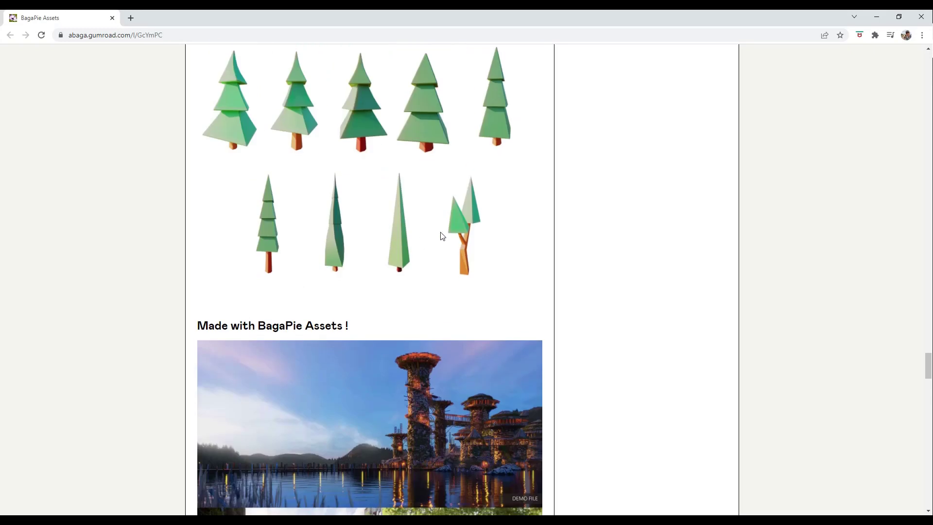
scroll(385, 260, "up", 20)
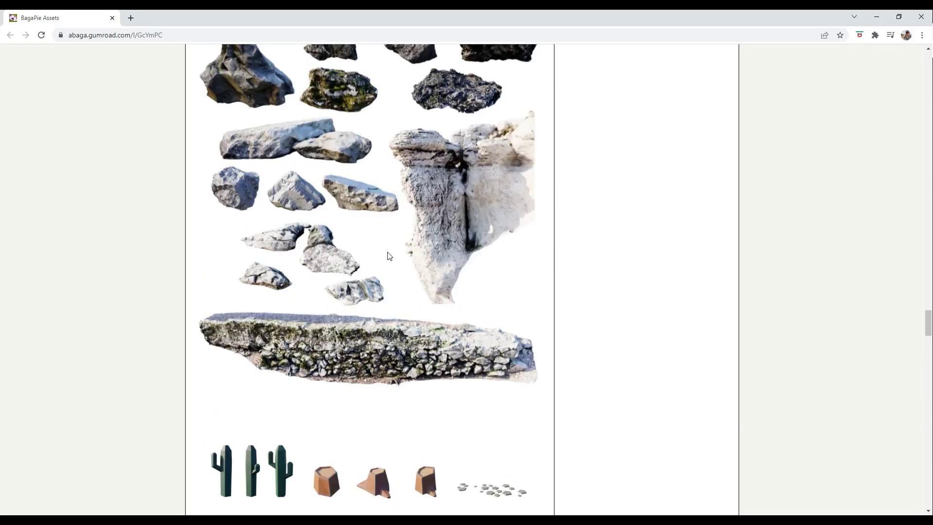
scroll(419, 288, "up", 20)
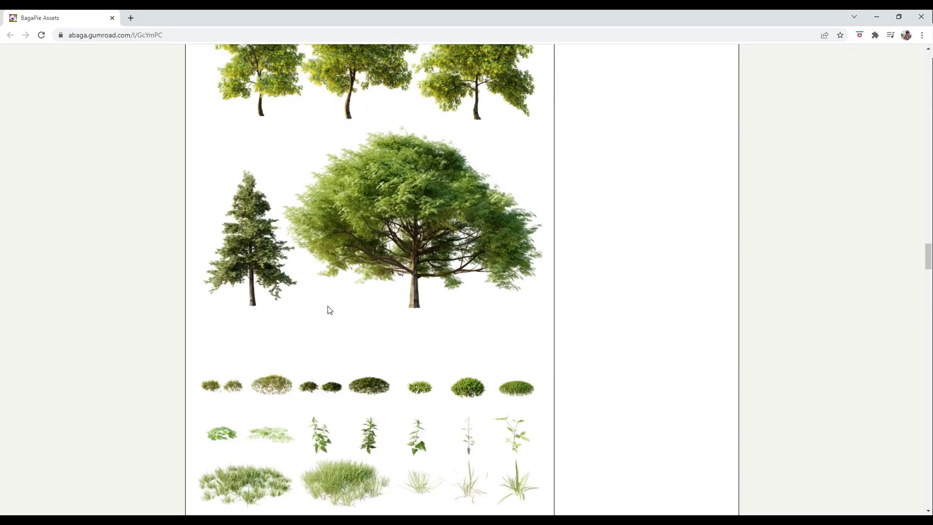